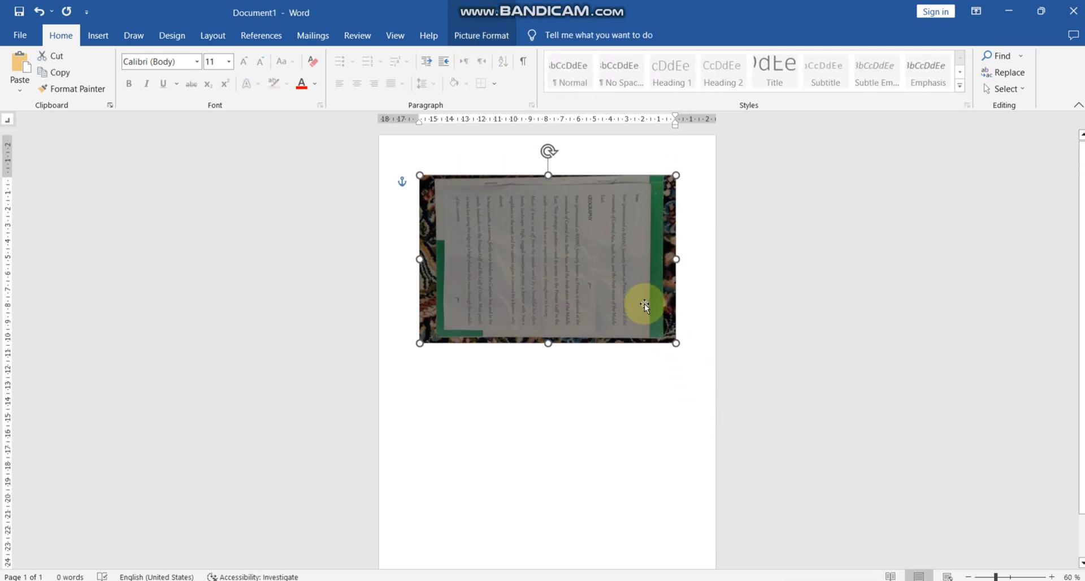
# Rotate the page photo 90 degrees counterclockwise so its text is upright, and enlarge it to nearly the page width.
pyautogui.moveTo(548, 151); pyautogui.dragTo(468, 264)
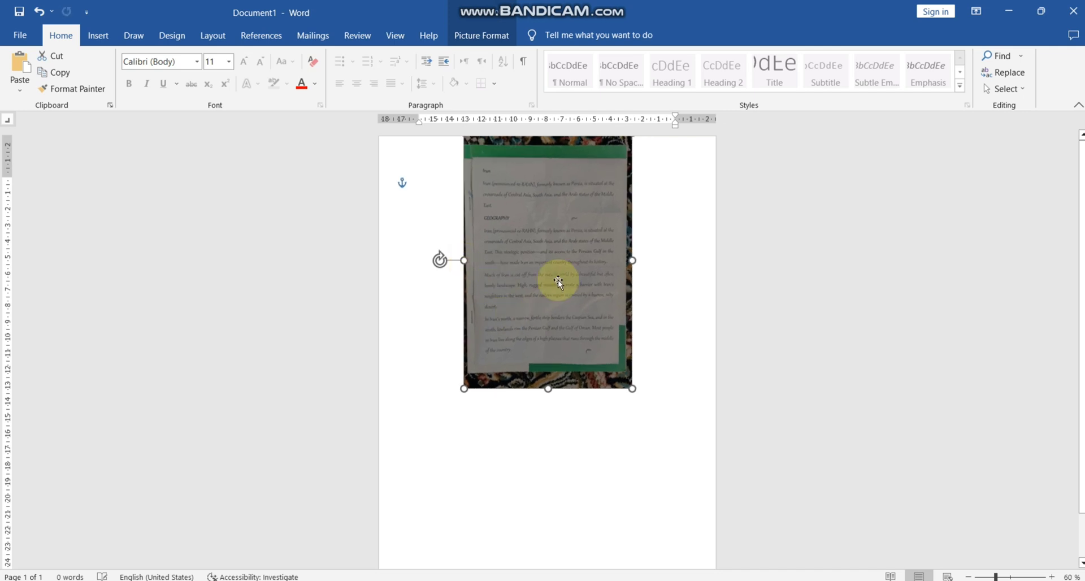
pyautogui.moveTo(554, 281); pyautogui.dragTo(567, 277)
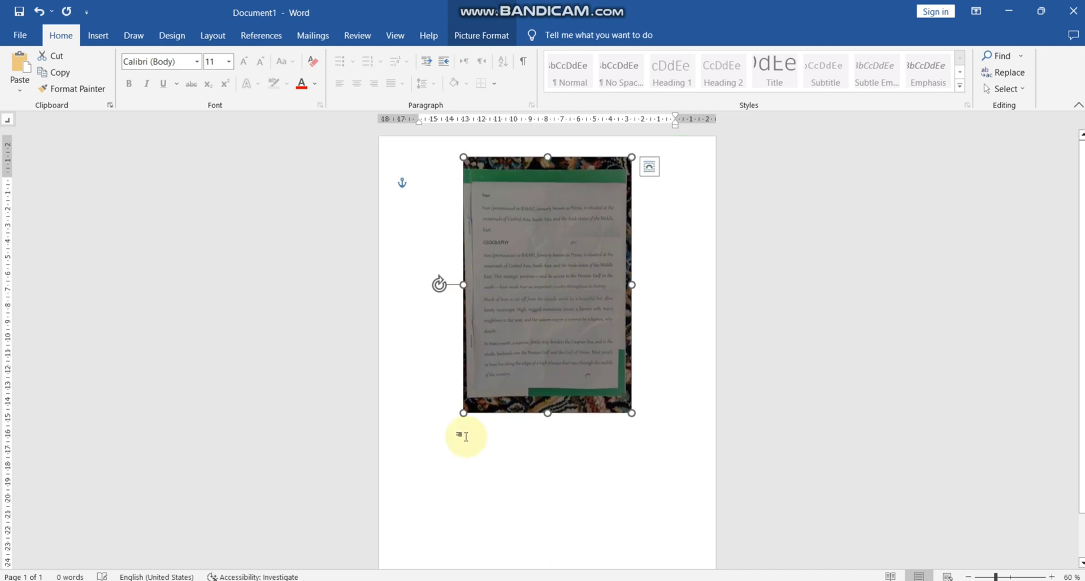
pyautogui.moveTo(464, 412); pyautogui.dragTo(540, 427)
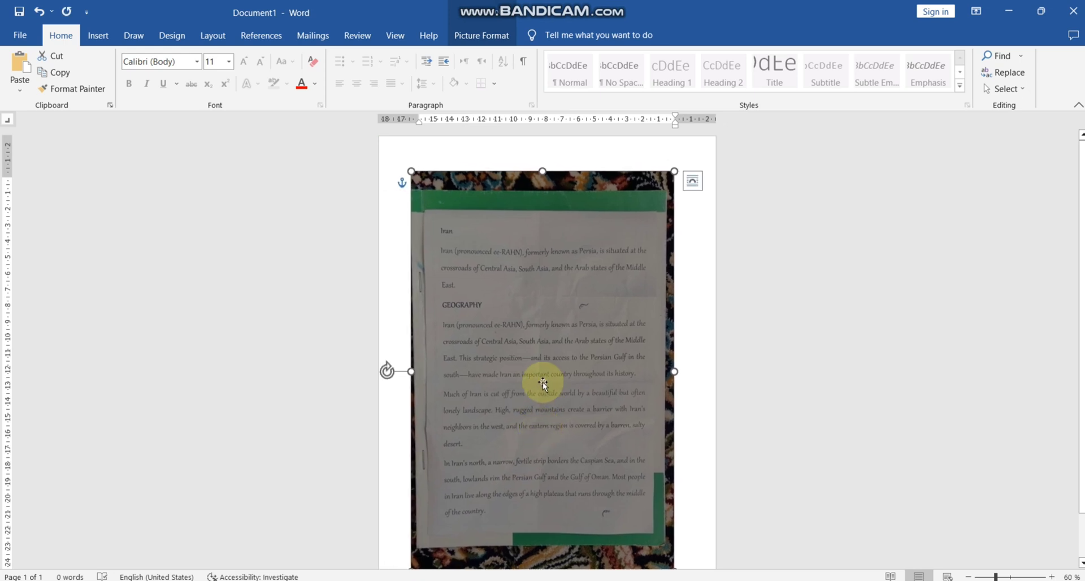
# Crop the photo on all four sides to the paper's text area, removing the carpet and green borders.
pyautogui.rightClick(561, 294)
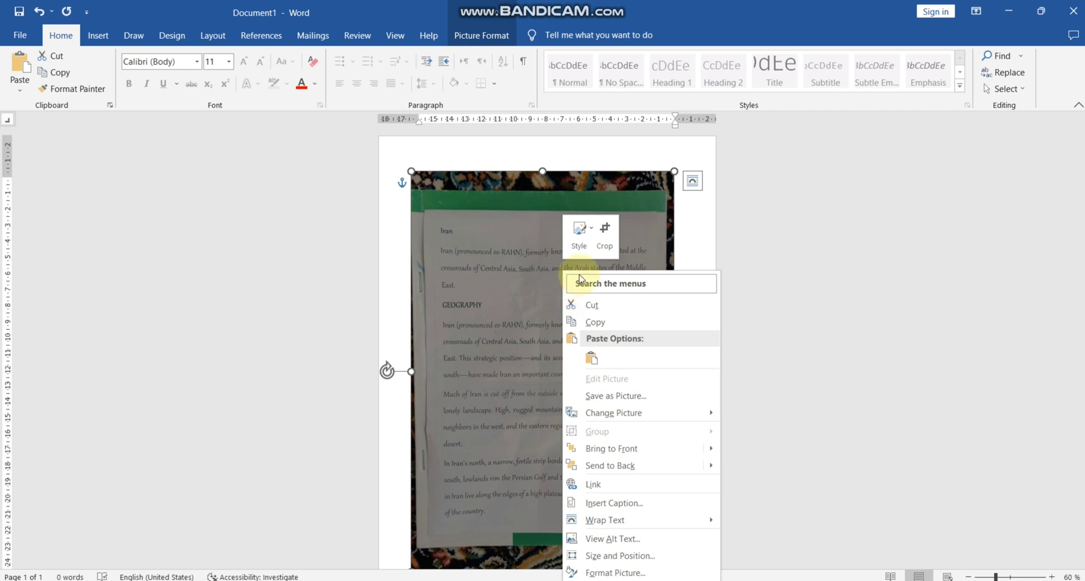
pyautogui.click(604, 230)
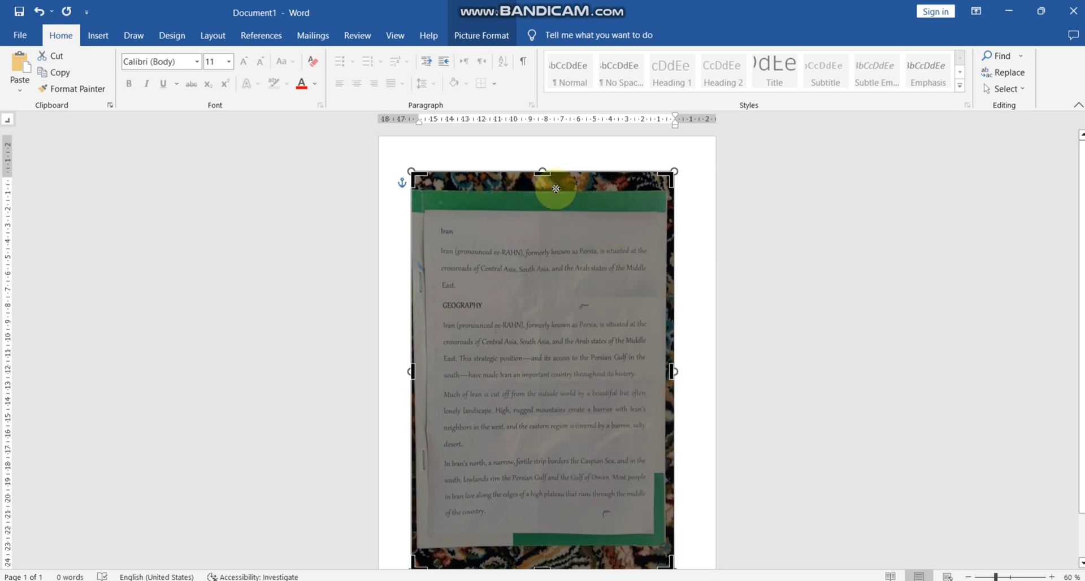
pyautogui.moveTo(542, 173); pyautogui.dragTo(542, 214)
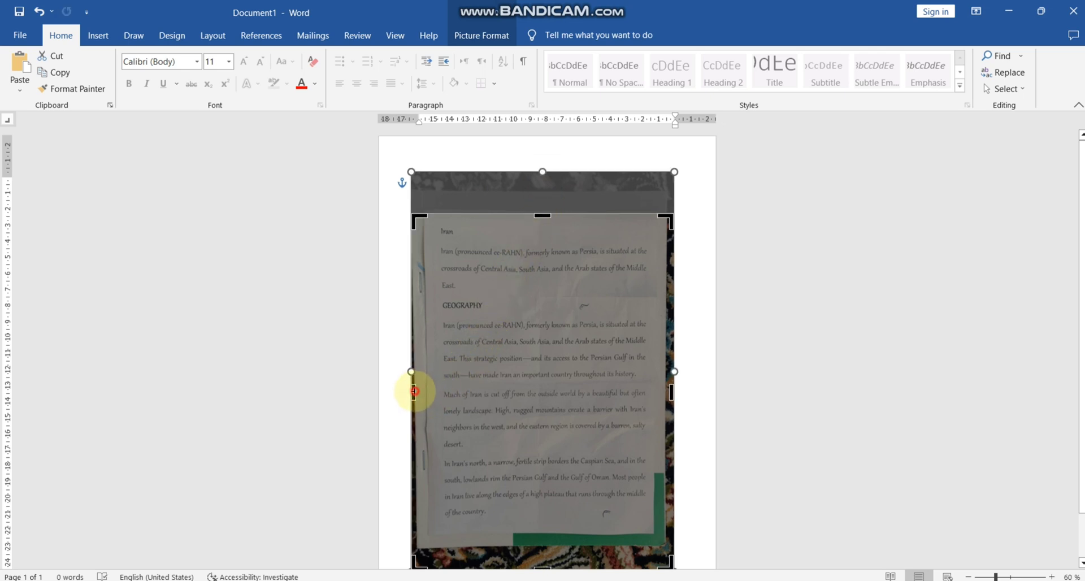
pyautogui.moveTo(414, 390); pyautogui.dragTo(429, 391)
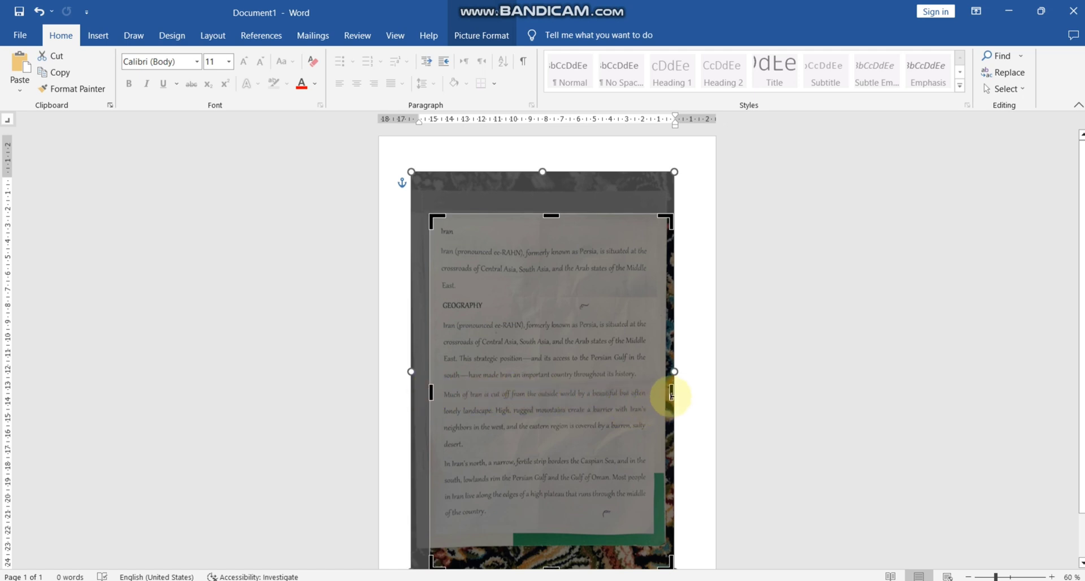
pyautogui.moveTo(671, 393); pyautogui.dragTo(653, 397)
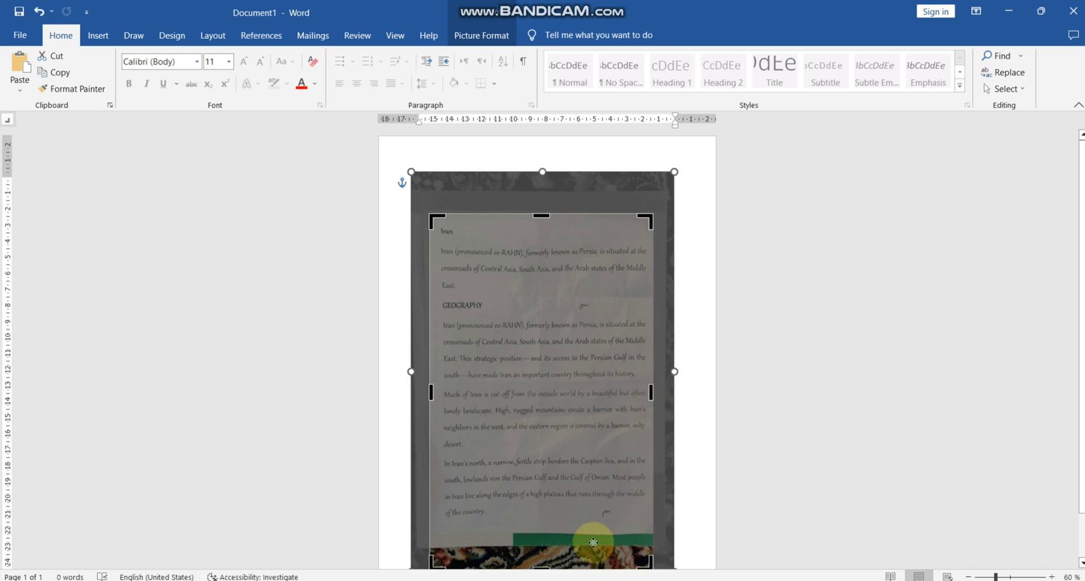
pyautogui.moveTo(541, 567); pyautogui.dragTo(543, 517)
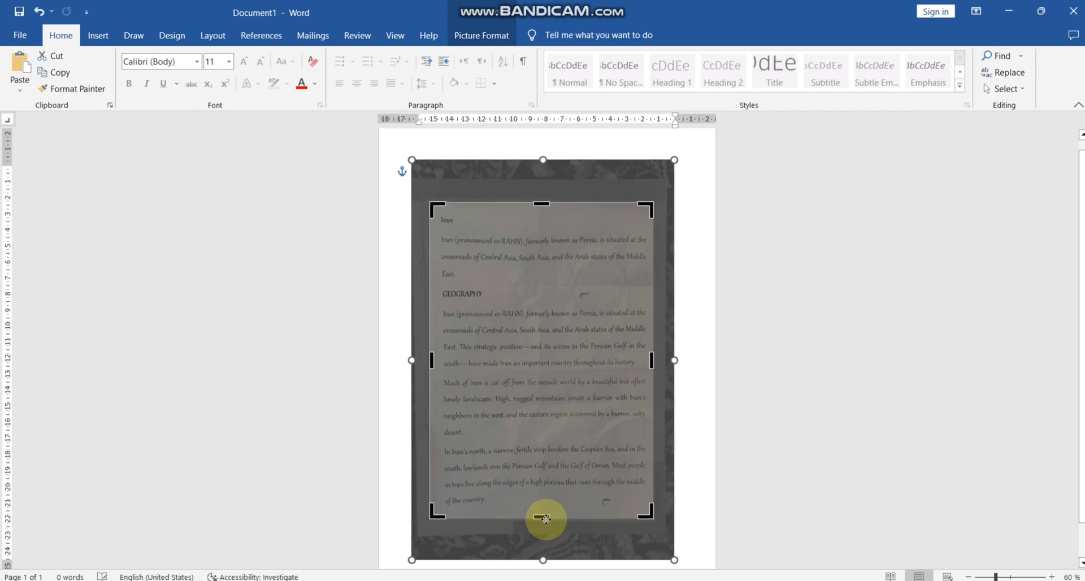
pyautogui.click(710, 282)
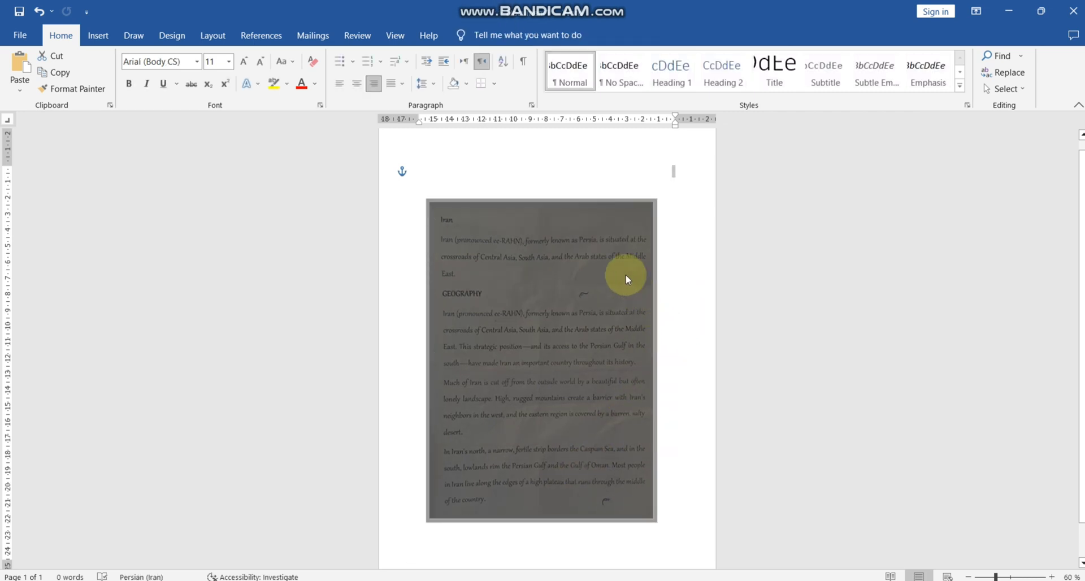
# Enlarge the cropped picture to about 18 by 25.5 cm and position it centrally so it fills the page.
pyautogui.click(648, 201)
pyautogui.moveTo(653, 202); pyautogui.dragTo(700, 144)
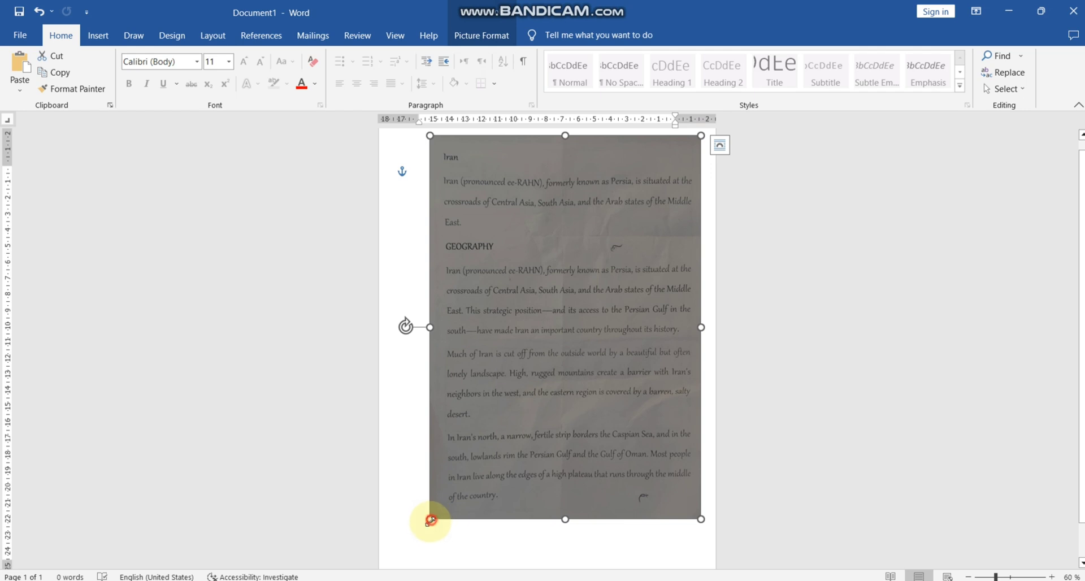
pyautogui.moveTo(430, 519); pyautogui.dragTo(410, 544)
pyautogui.moveTo(531, 420); pyautogui.dragTo(525, 424)
pyautogui.scroll(-2, 524, 425)
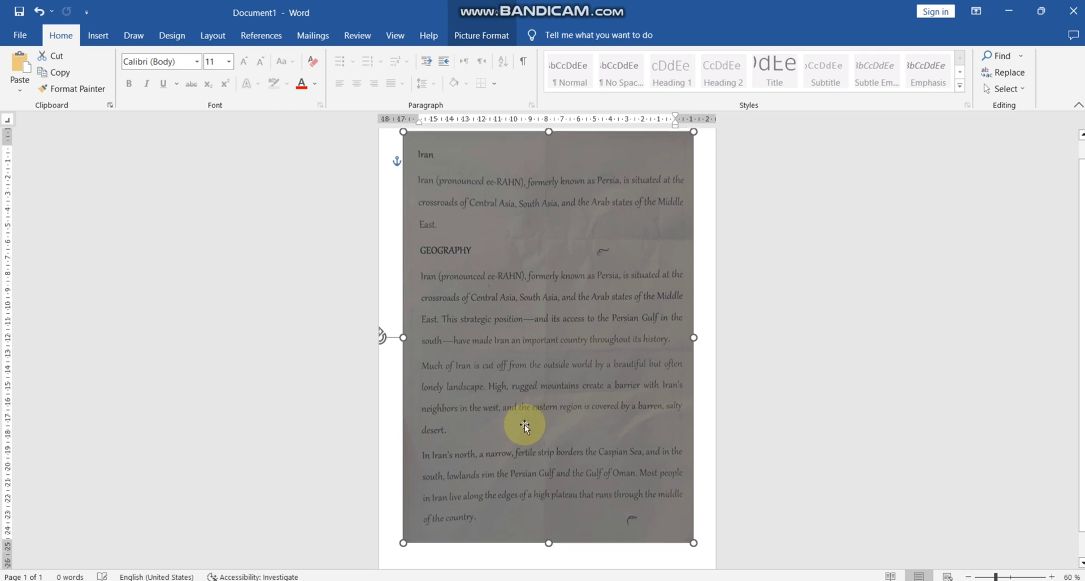
pyautogui.scroll(3, 525, 425)
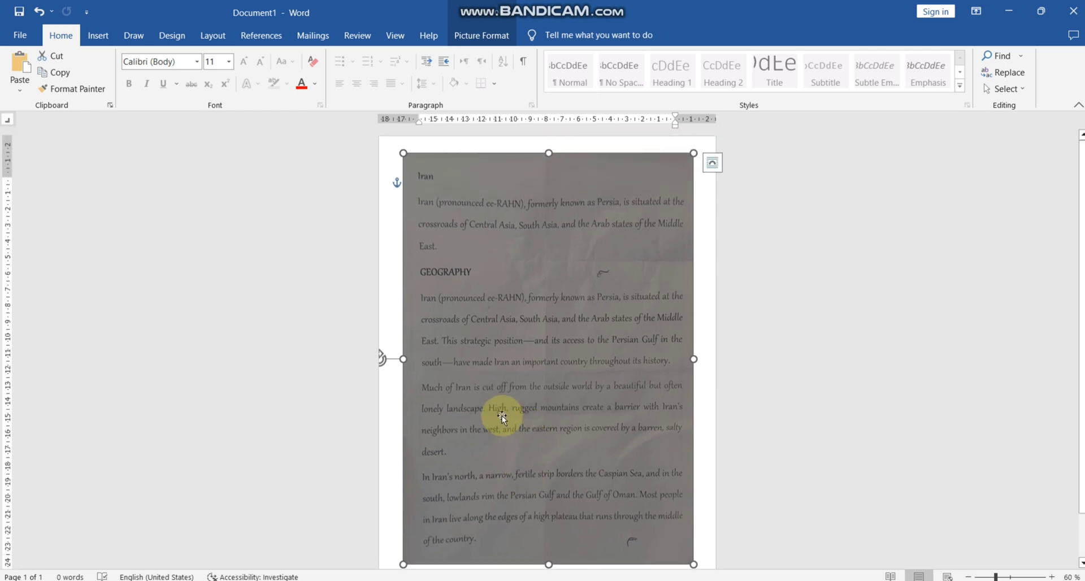
# Set the picture corrections to 21% brightness, 100% contrast and 16% sharpness.
pyautogui.click(481, 35)
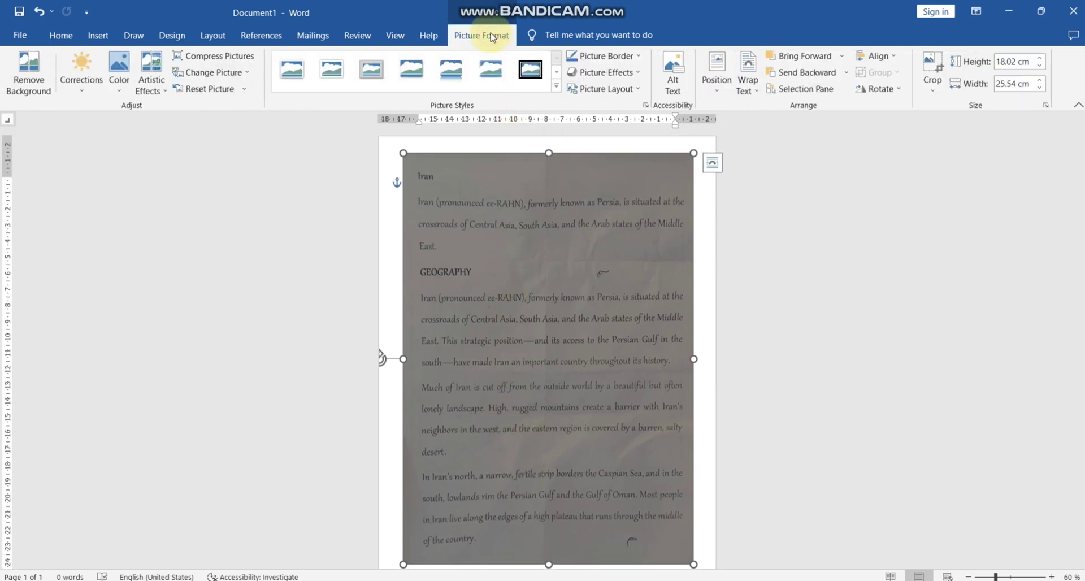
pyautogui.click(83, 89)
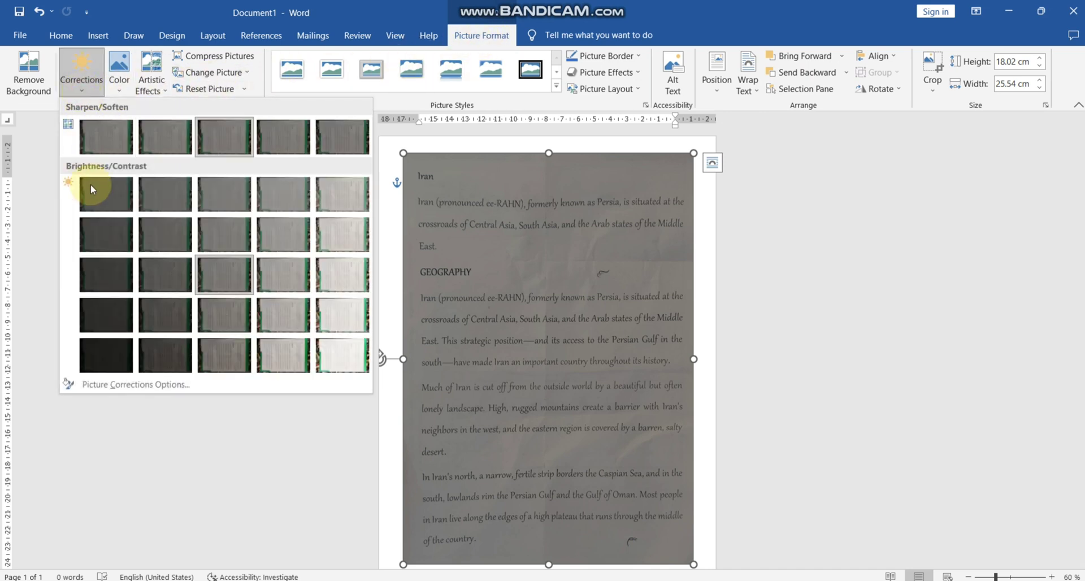
pyautogui.click(102, 384)
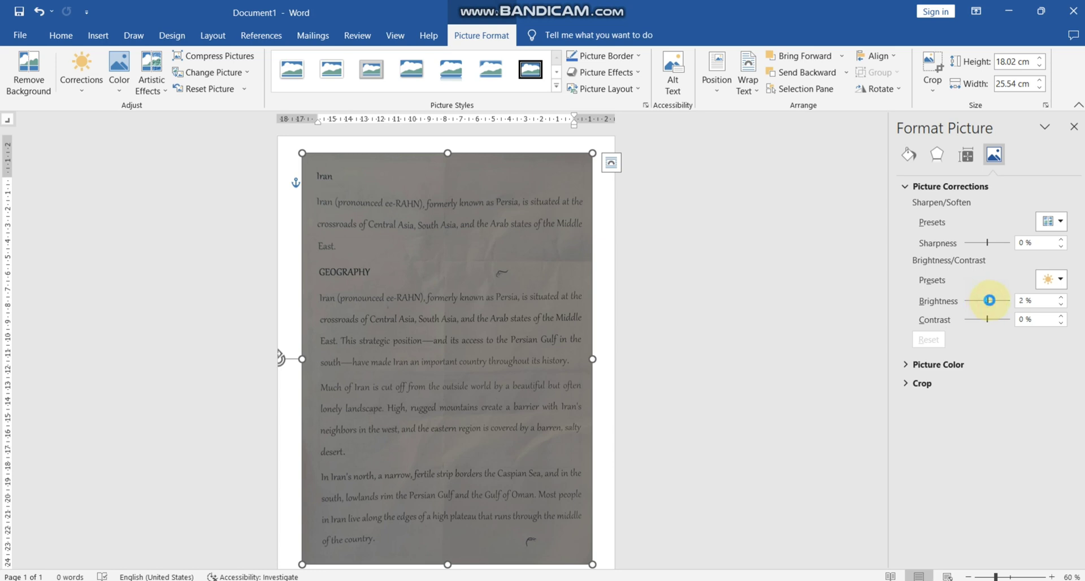
pyautogui.moveTo(988, 300); pyautogui.dragTo(991, 302)
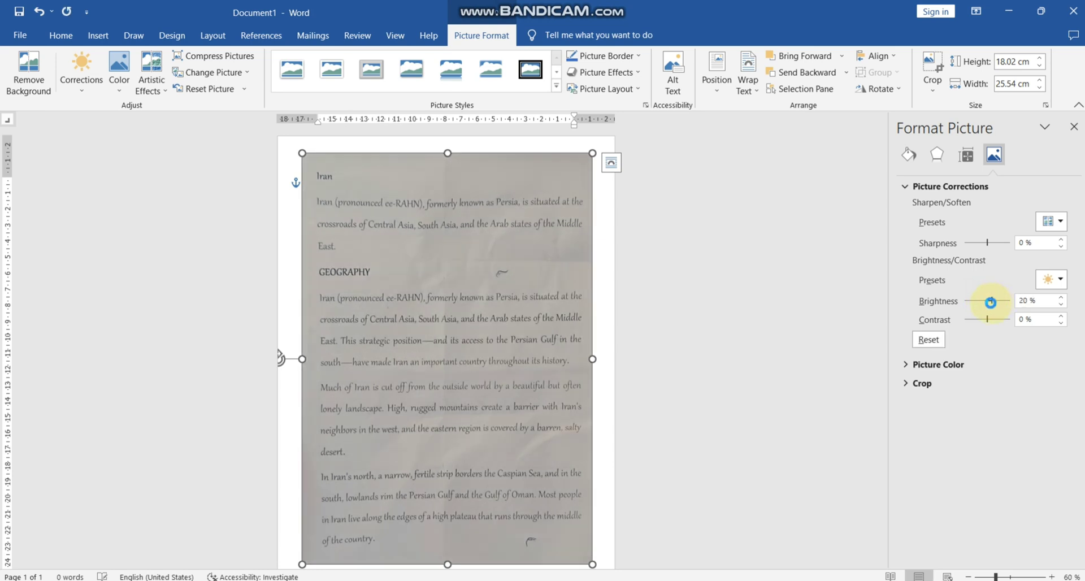
pyautogui.moveTo(991, 303); pyautogui.dragTo(992, 302)
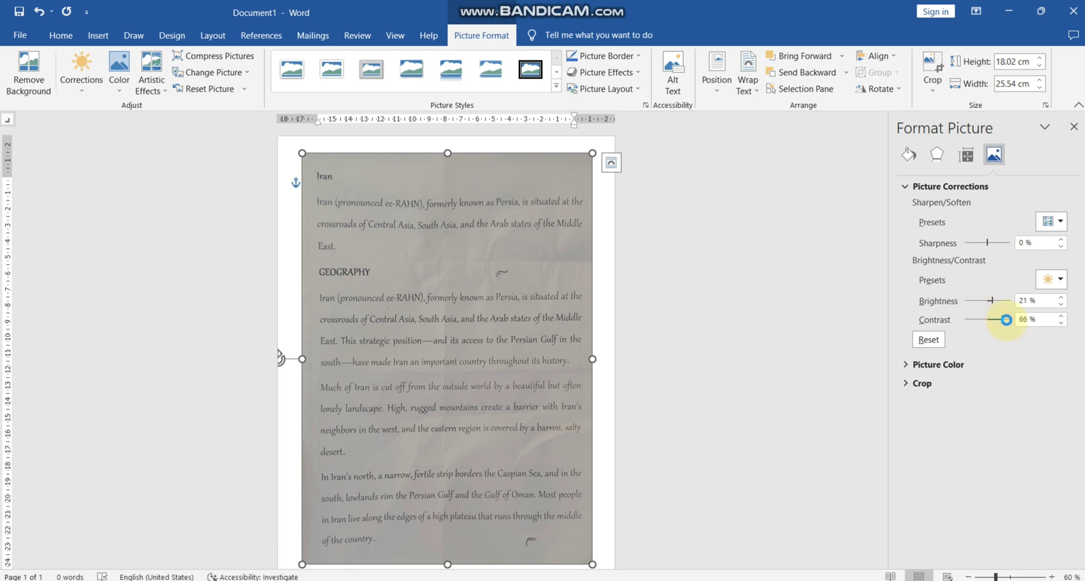
pyautogui.moveTo(1009, 321); pyautogui.dragTo(1010, 320)
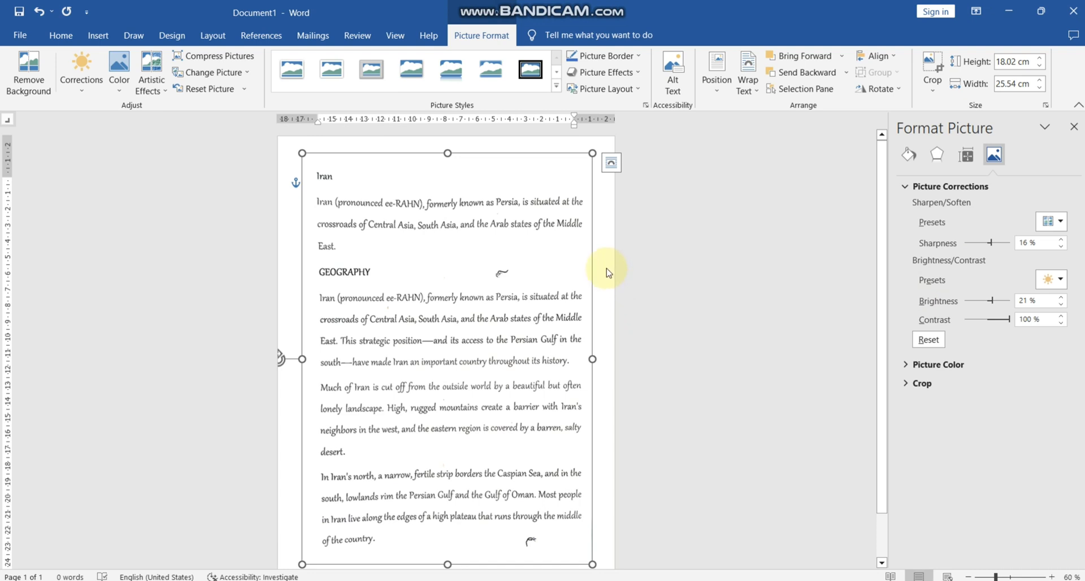
# Draw a rectangle about 1.8 by 1.27 cm over the handwritten mark on the GEOGRAPHY line.
pyautogui.scroll(-1, 607, 273)
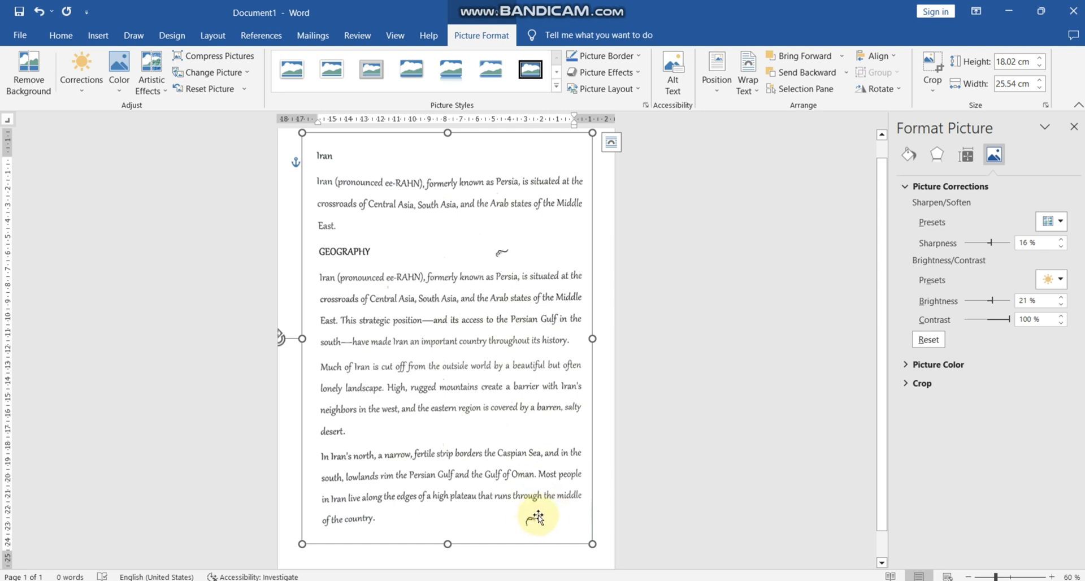
pyautogui.click(90, 38)
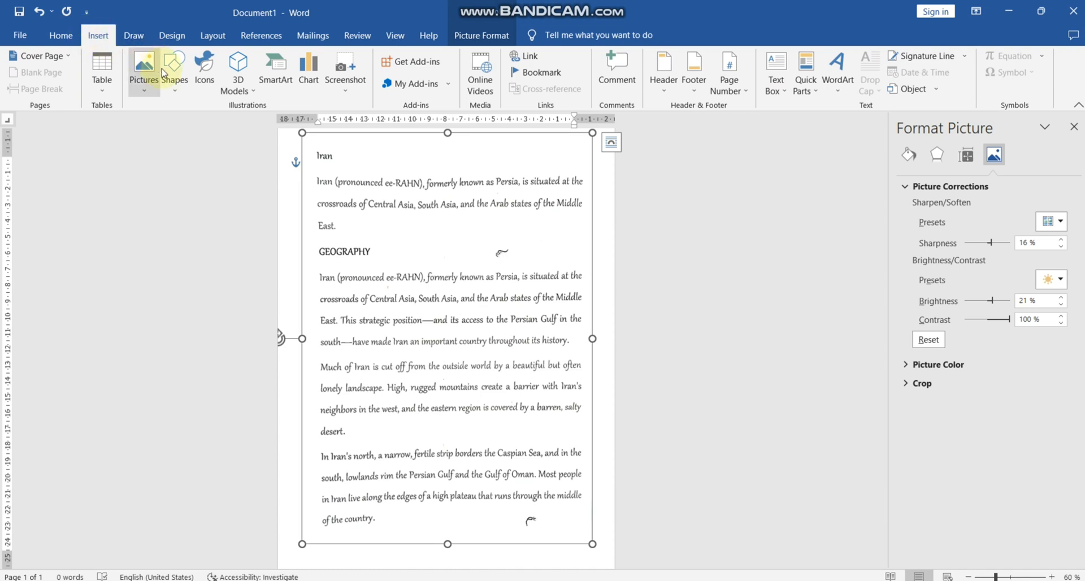
pyautogui.click(178, 85)
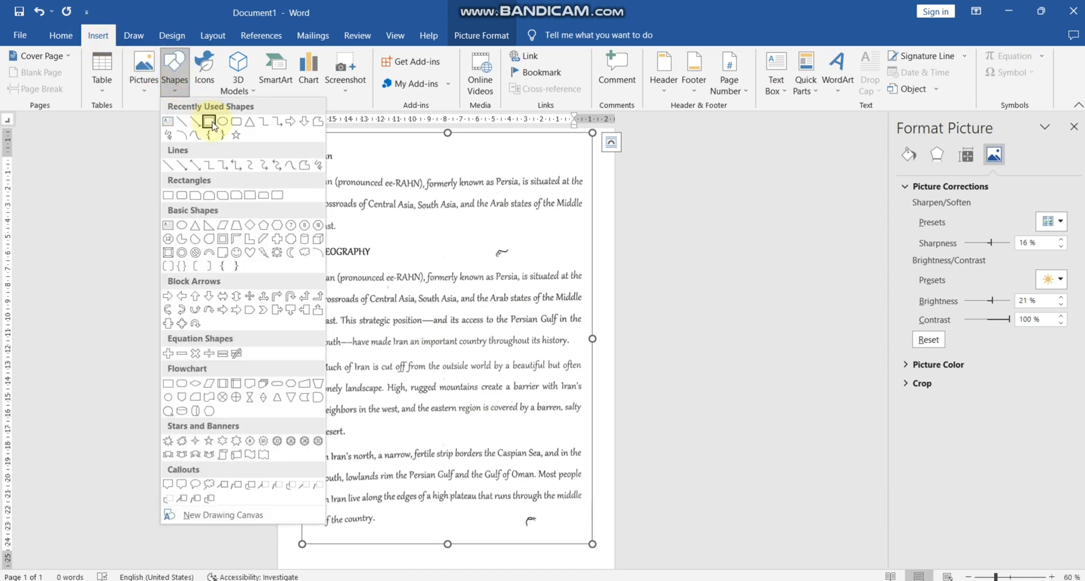
pyautogui.click(209, 122)
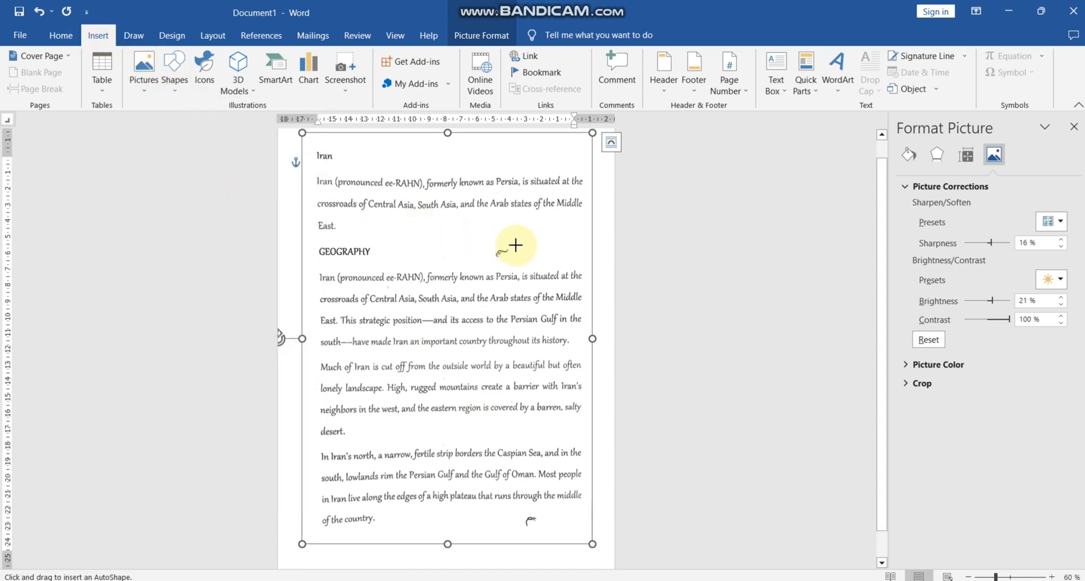
pyautogui.moveTo(515, 245); pyautogui.dragTo(485, 263)
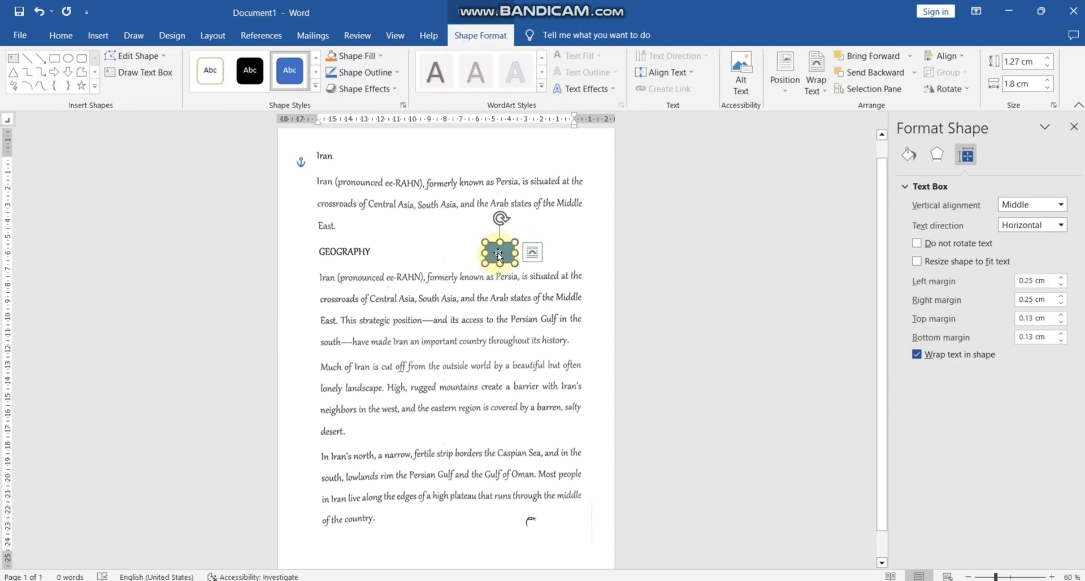
# Remove the outline of the rectangle on the GEOGRAPHY line and fill it with white.
pyautogui.rightClick(498, 252)
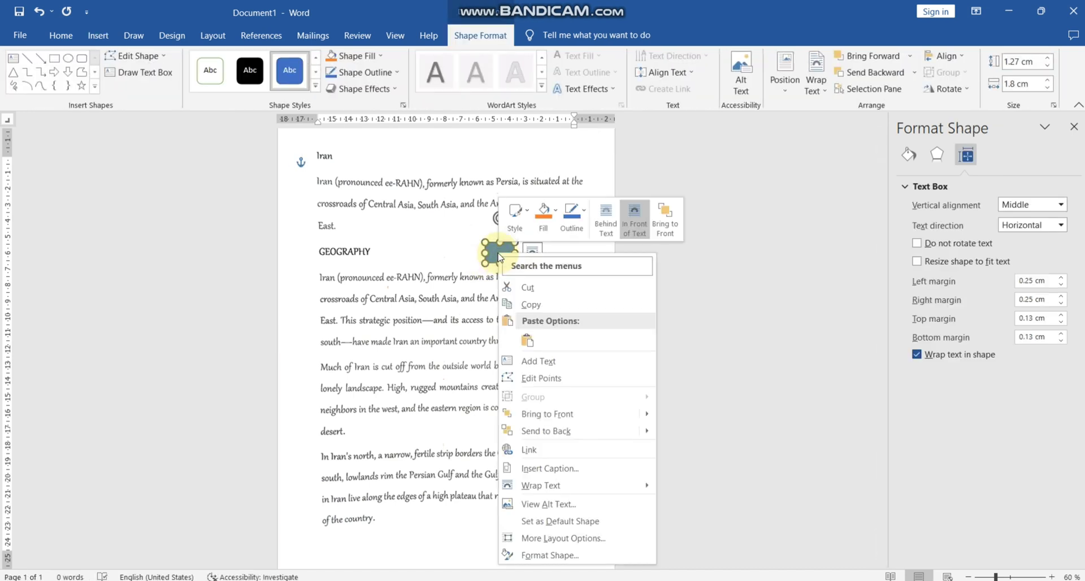
pyautogui.click(572, 217)
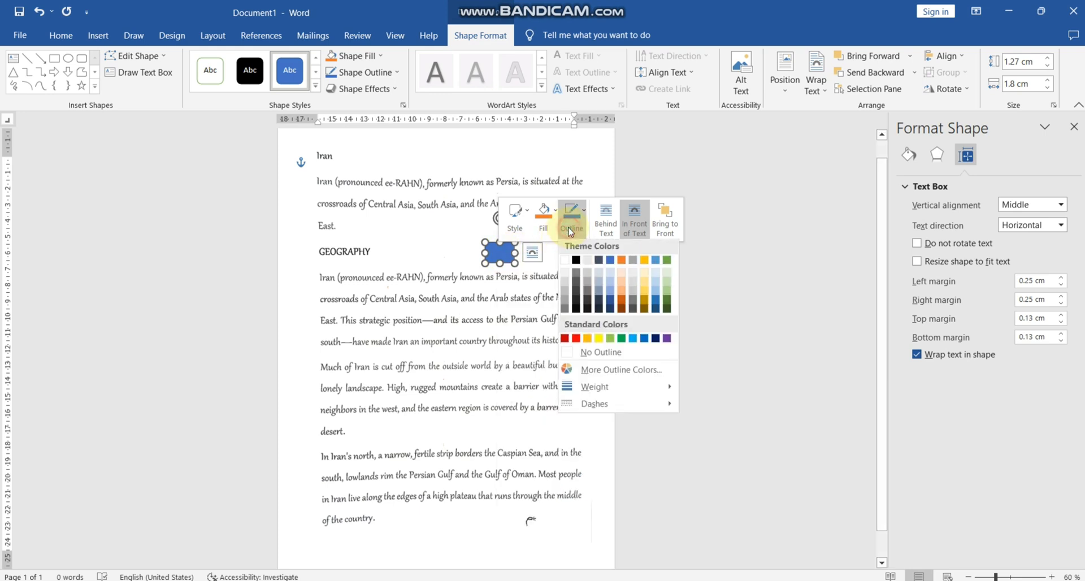
pyautogui.click(588, 356)
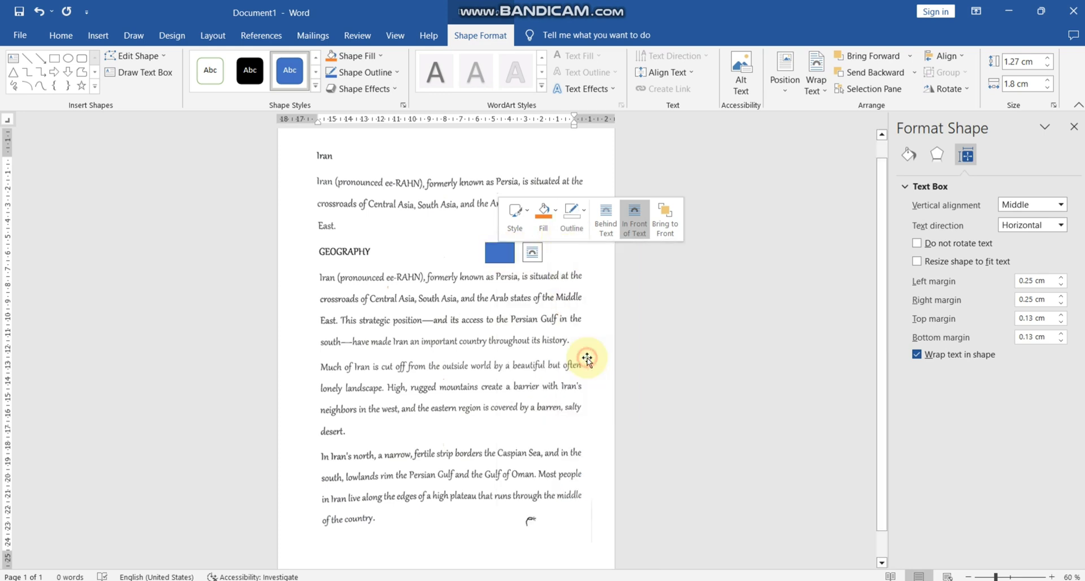
pyautogui.click(543, 218)
pyautogui.click(539, 262)
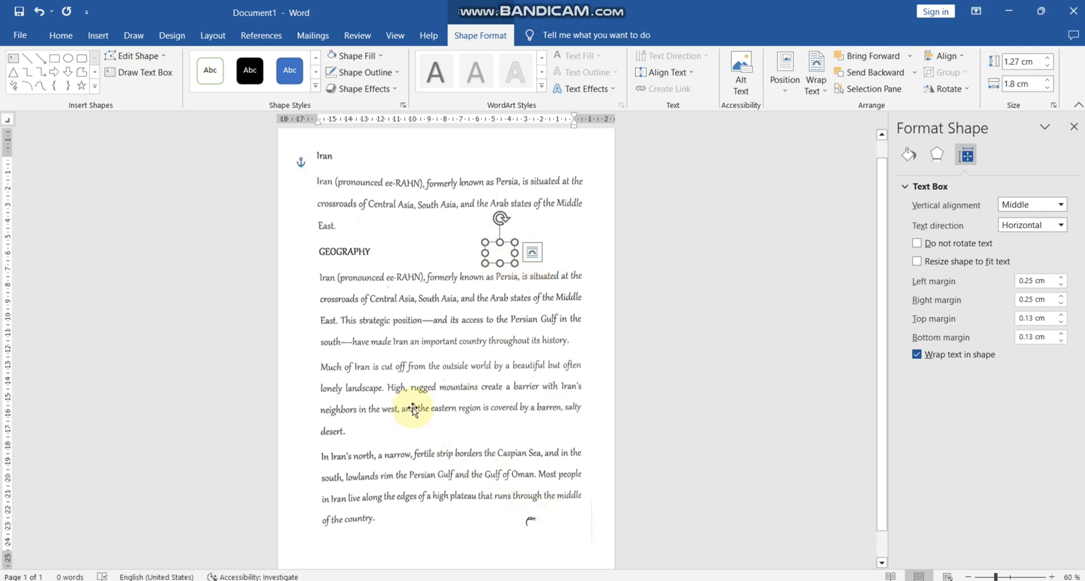
# Draw a second rectangle about 1.38 by 1.31 cm over the handwritten mark beside the last text line.
pyautogui.click(97, 35)
pyautogui.click(172, 74)
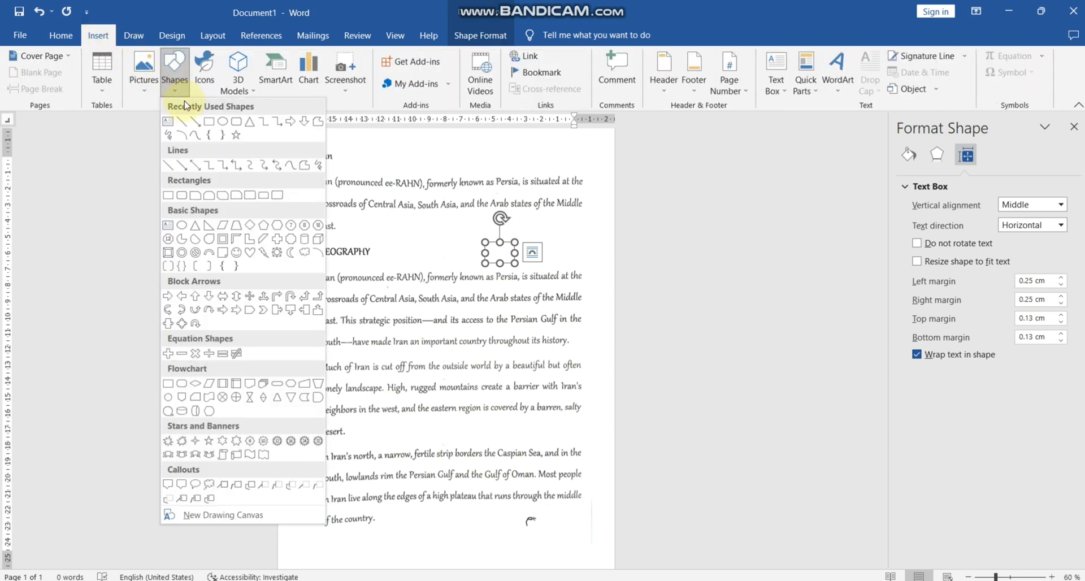
pyautogui.click(210, 121)
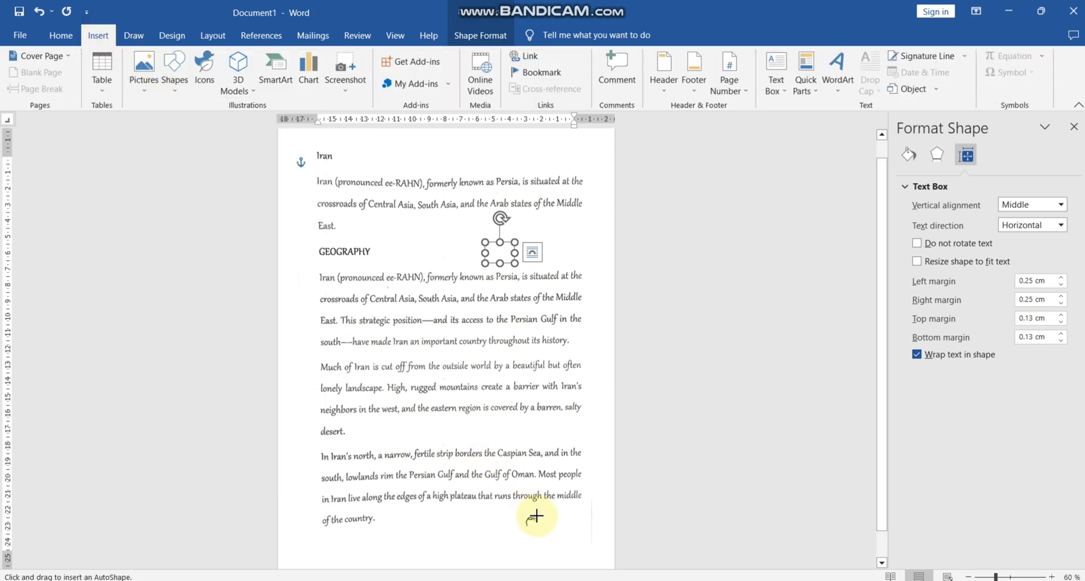
pyautogui.moveTo(540, 516); pyautogui.dragTo(521, 536)
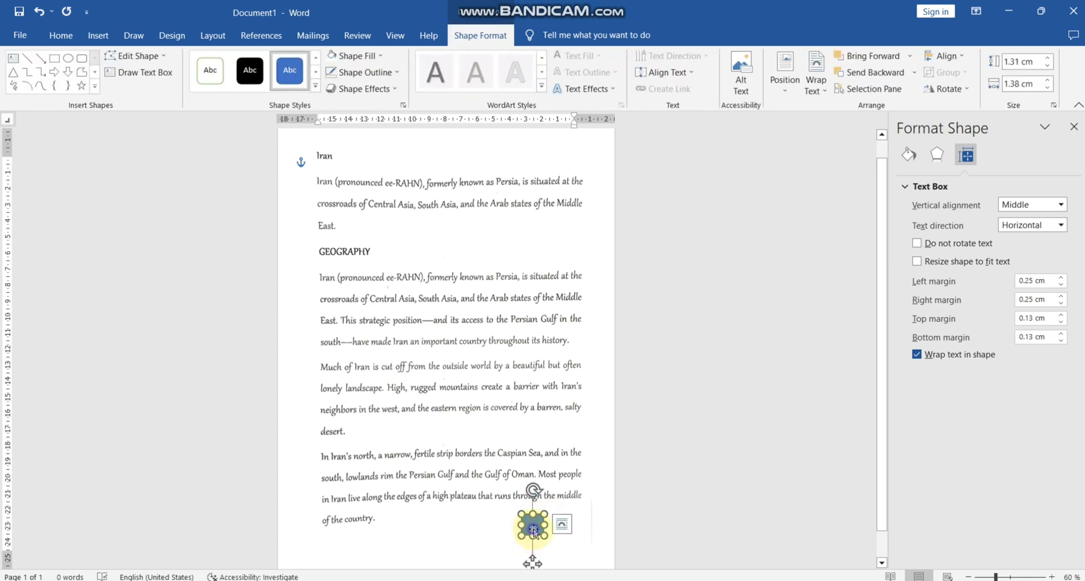
# Remove the outline of the rectangle beside the last text line and fill it with white.
pyautogui.rightClick(532, 529)
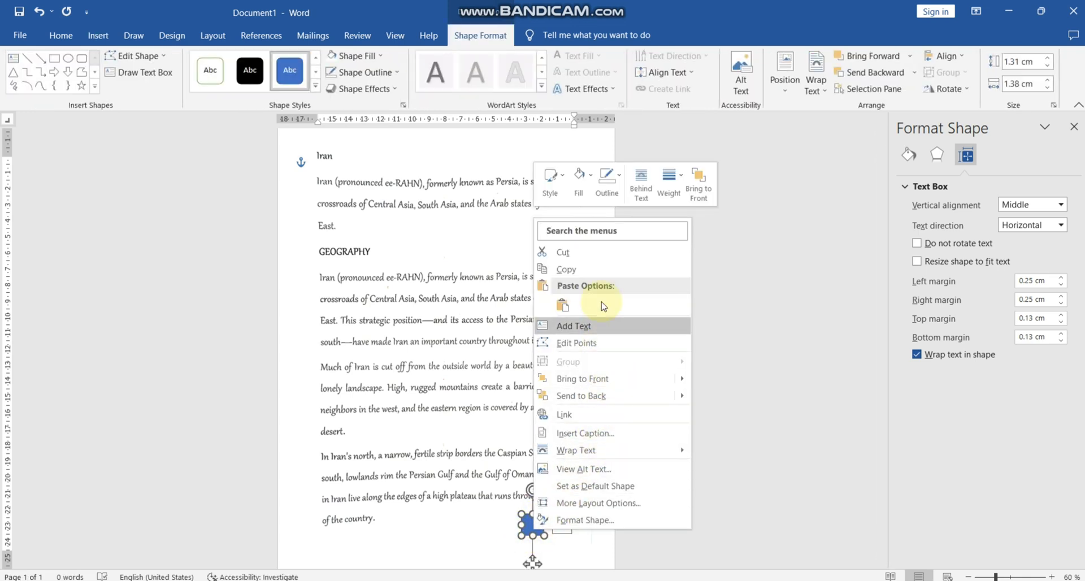
pyautogui.click(607, 180)
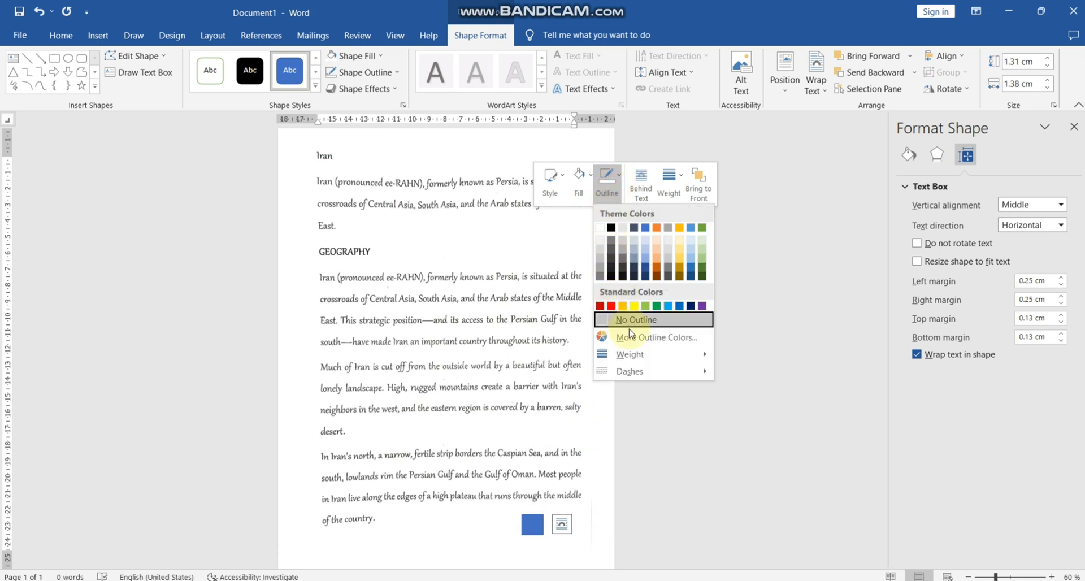
pyautogui.click(630, 320)
pyautogui.click(577, 180)
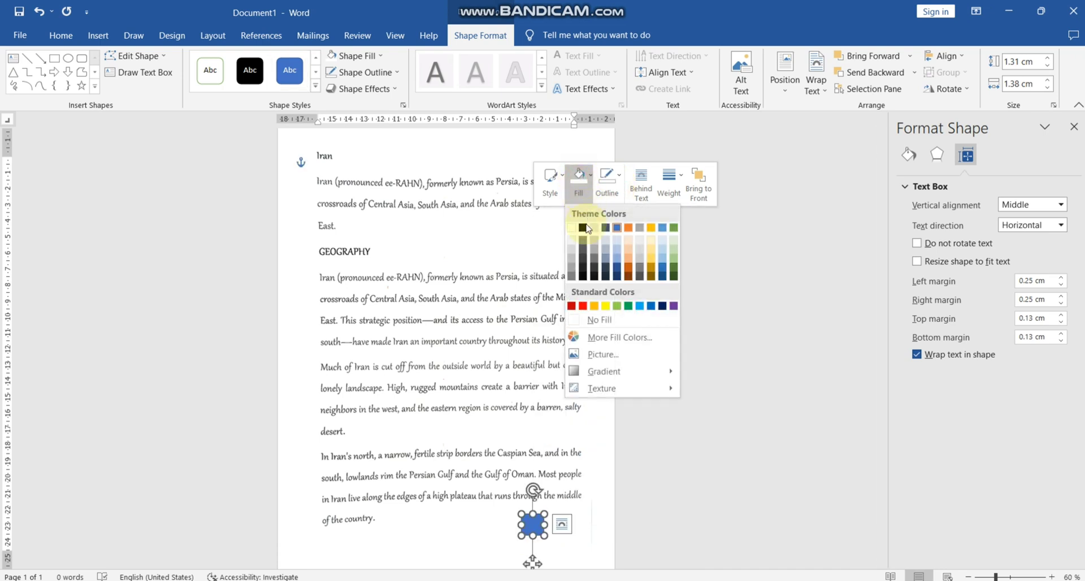
pyautogui.click(571, 227)
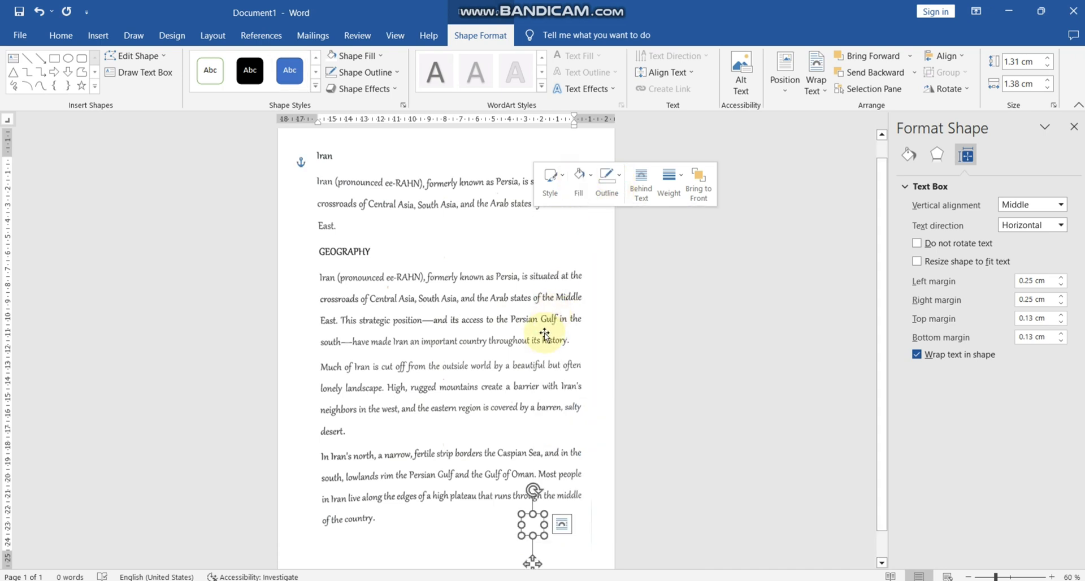
# Draw a third rectangle about 0.67 cm wide and 3.18 cm high over the thin stray line in the margin beside the last paragraph.
pyautogui.scroll(-2, 433, 545)
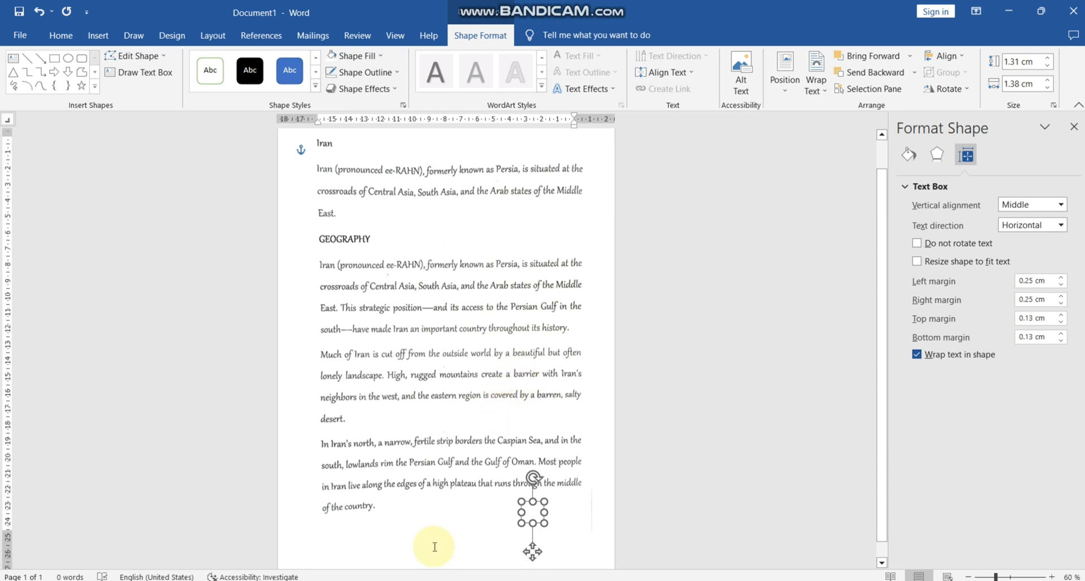
pyautogui.click(443, 534)
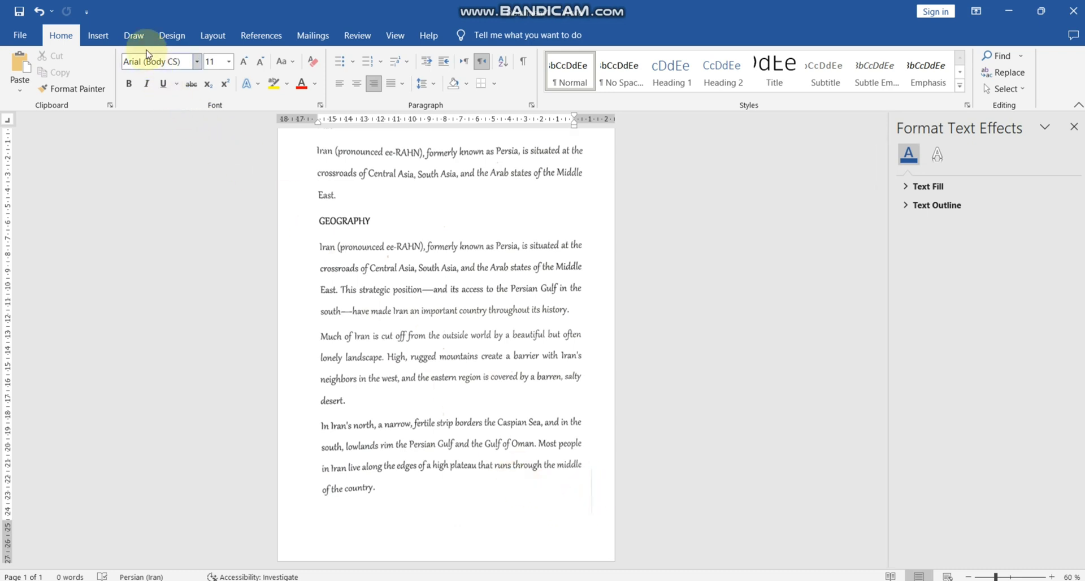
pyautogui.click(96, 34)
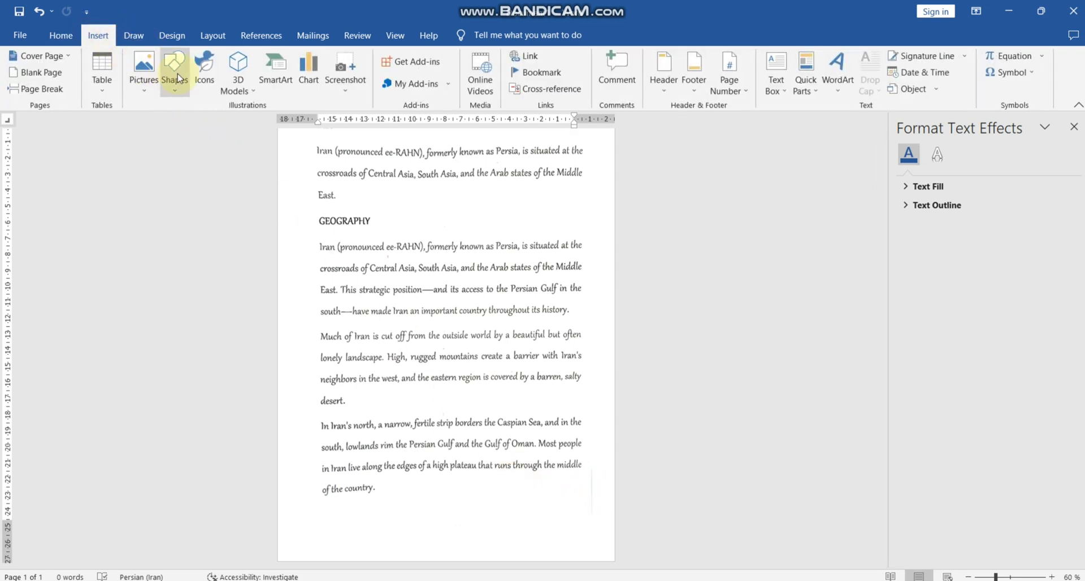
pyautogui.click(174, 73)
pyautogui.click(213, 124)
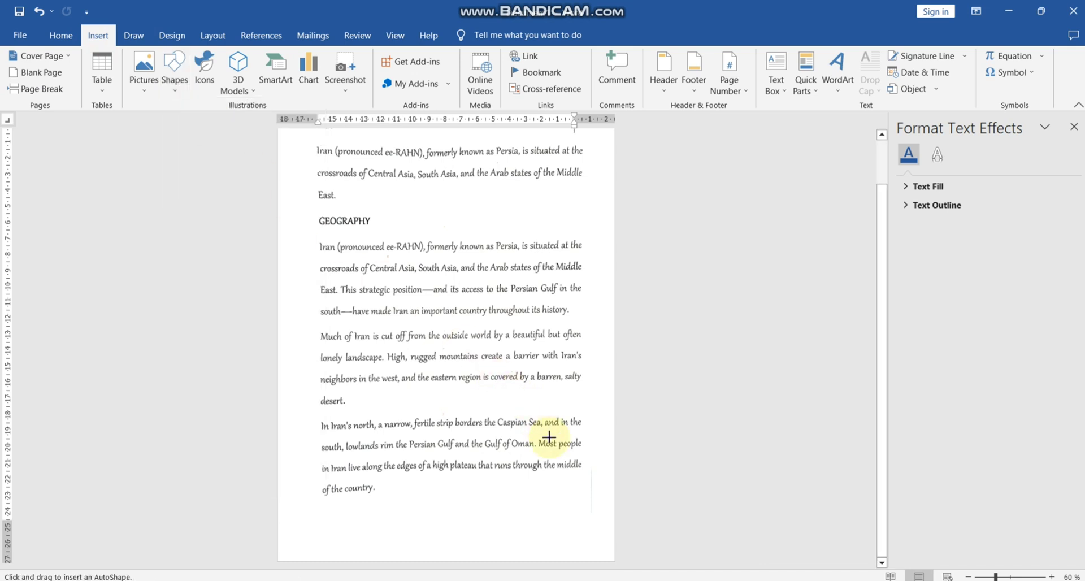
pyautogui.moveTo(598, 464); pyautogui.dragTo(588, 513)
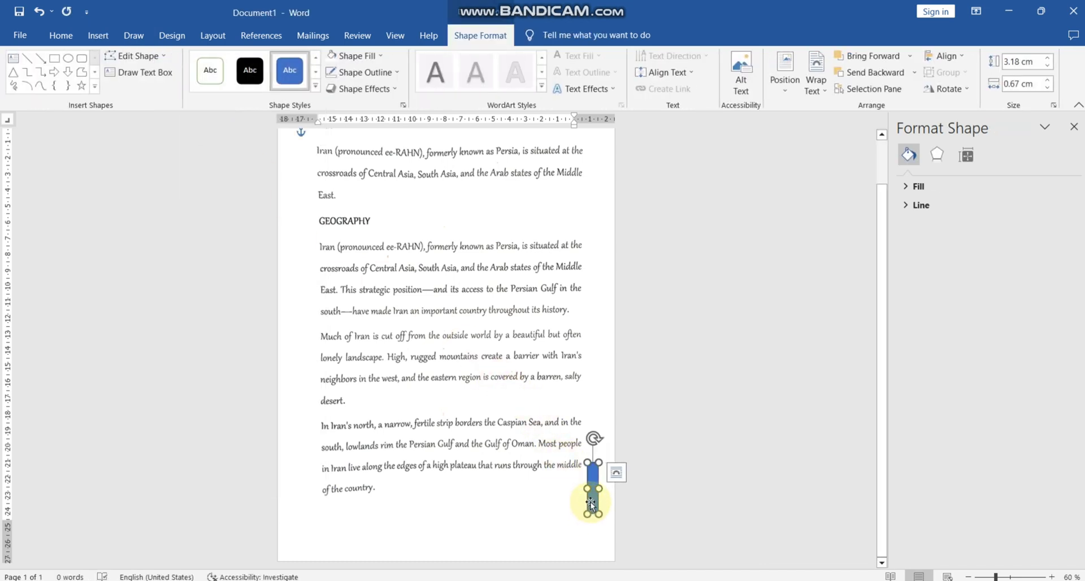
# Remove the outline of the rectangle in the margin beside the last paragraph and fill it with white.
pyautogui.rightClick(592, 498)
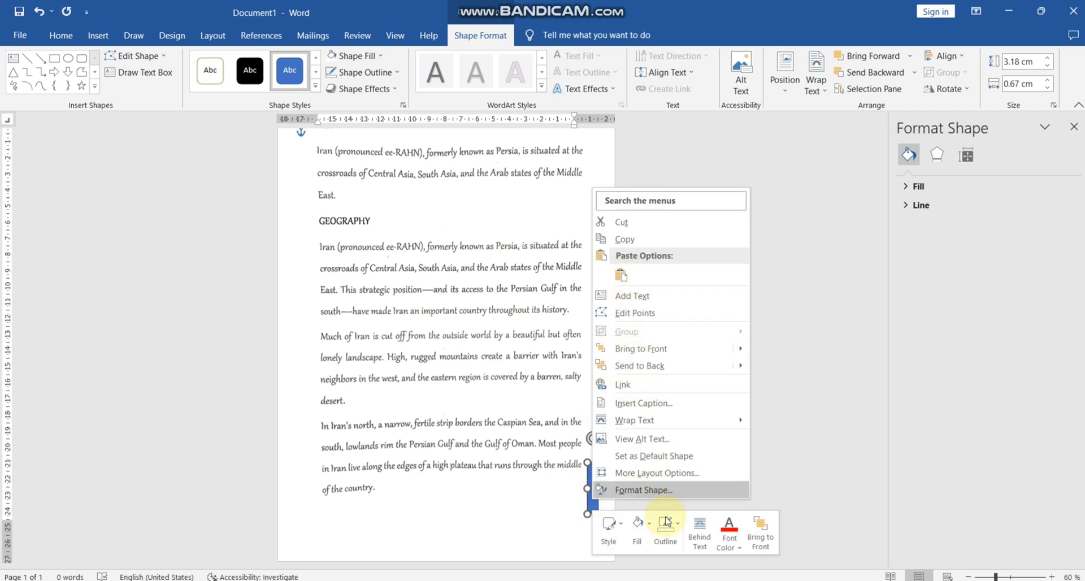
pyautogui.click(678, 542)
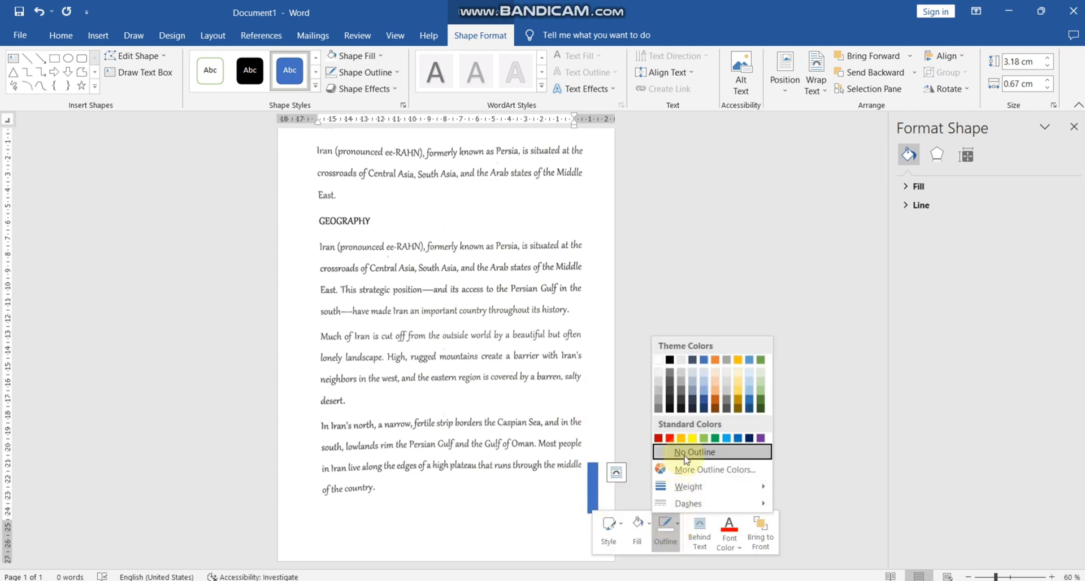
pyautogui.click(686, 450)
pyautogui.click(649, 524)
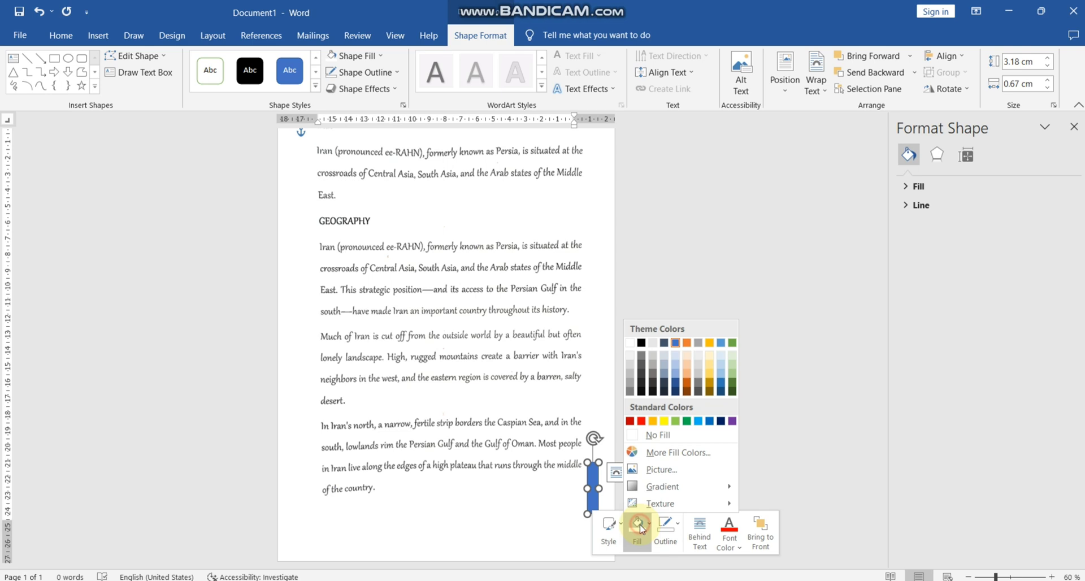
pyautogui.click(629, 344)
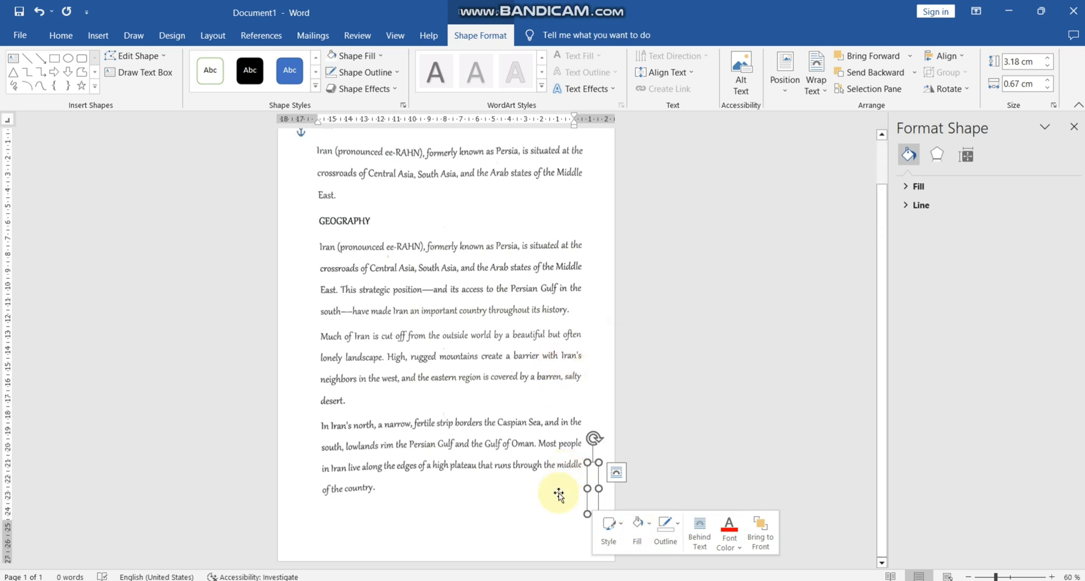
pyautogui.click(538, 542)
# Save the cleaned page as a PDF named Doc1 in the Desktop folder.
pyautogui.scroll(2, 517, 514)
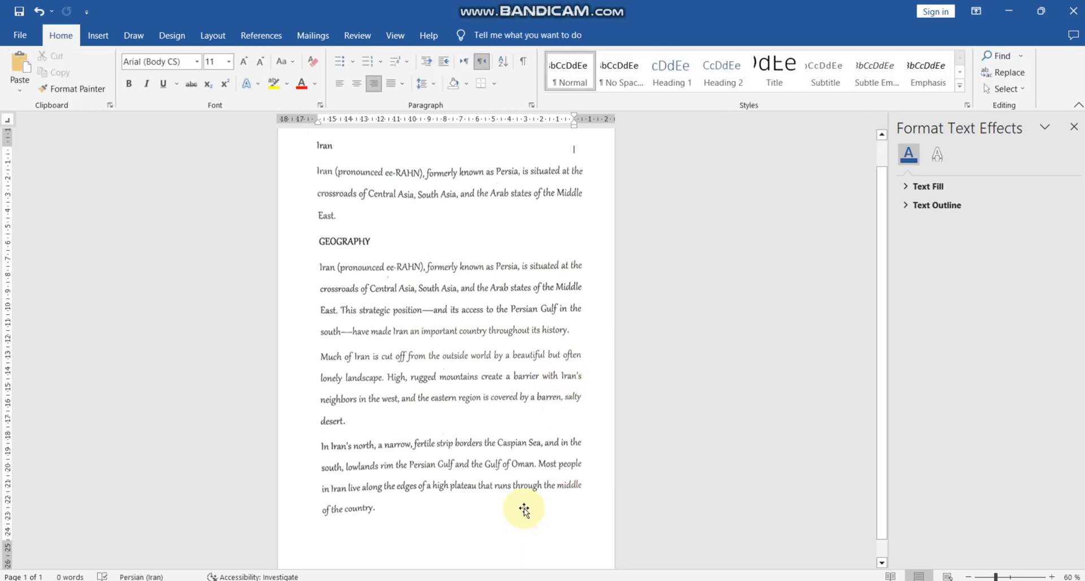
pyautogui.scroll(1, 525, 511)
pyautogui.scroll(-3, 524, 510)
pyautogui.scroll(2, 525, 510)
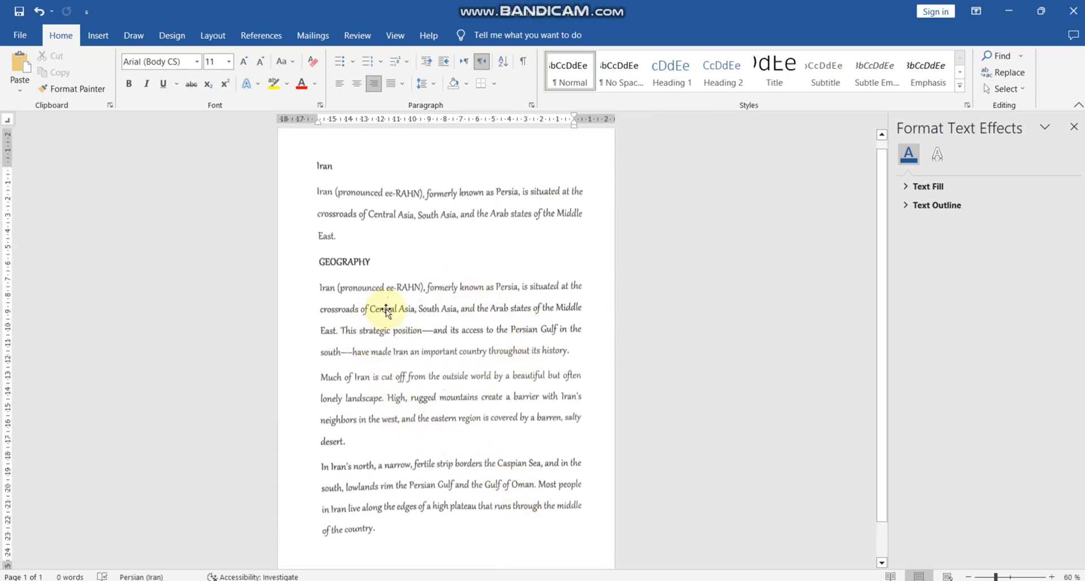
pyautogui.click(19, 36)
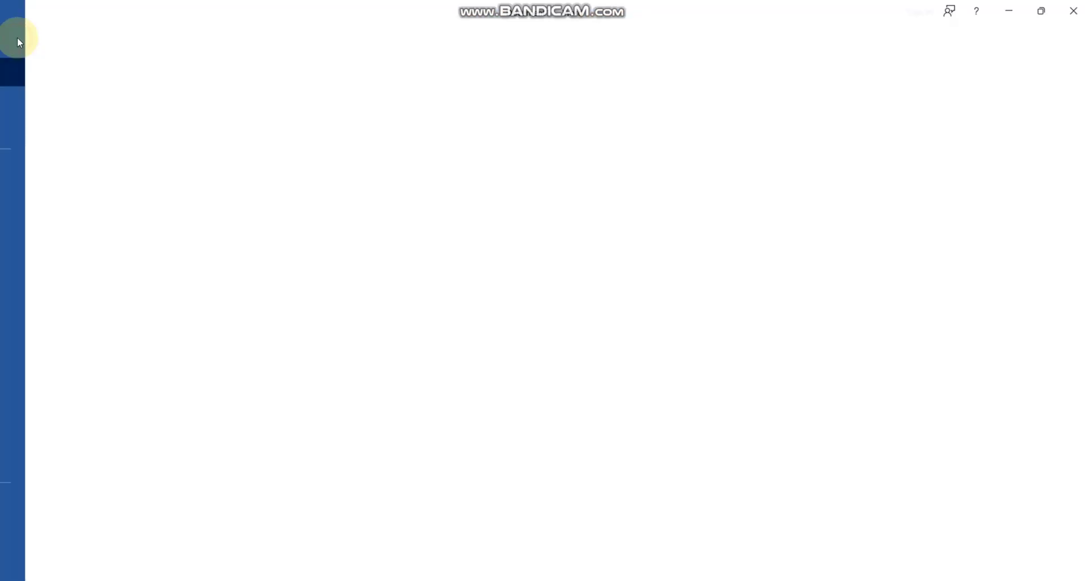
pyautogui.click(55, 227)
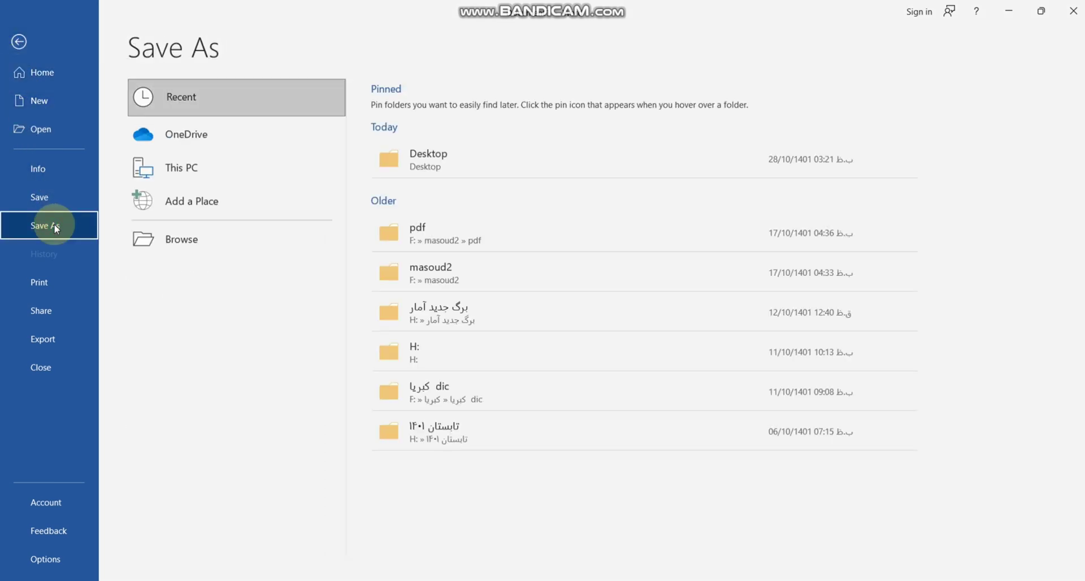
pyautogui.click(416, 162)
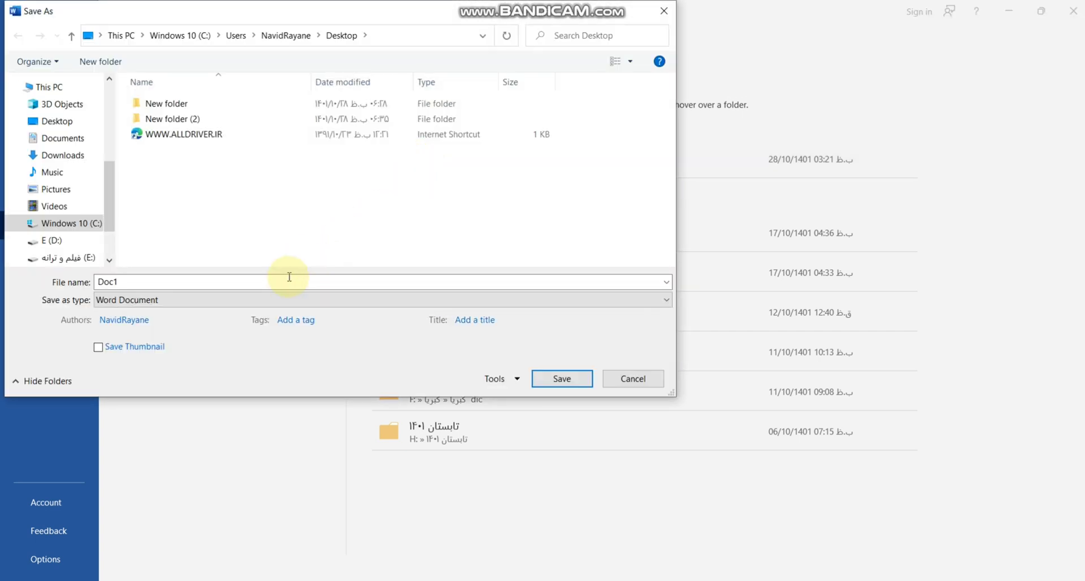
pyautogui.click(285, 300)
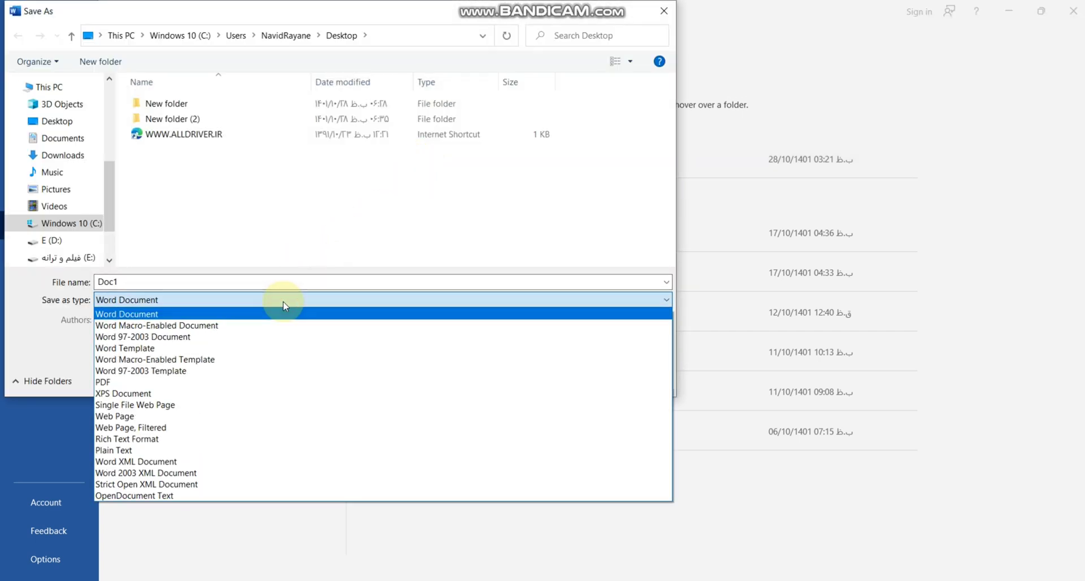
pyautogui.click(273, 381)
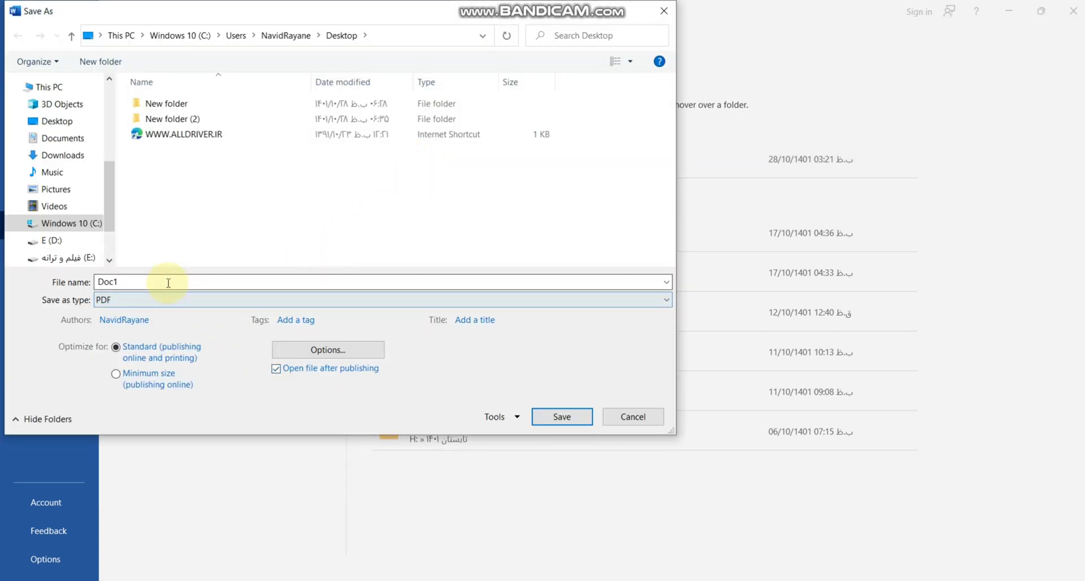
pyautogui.click(559, 421)
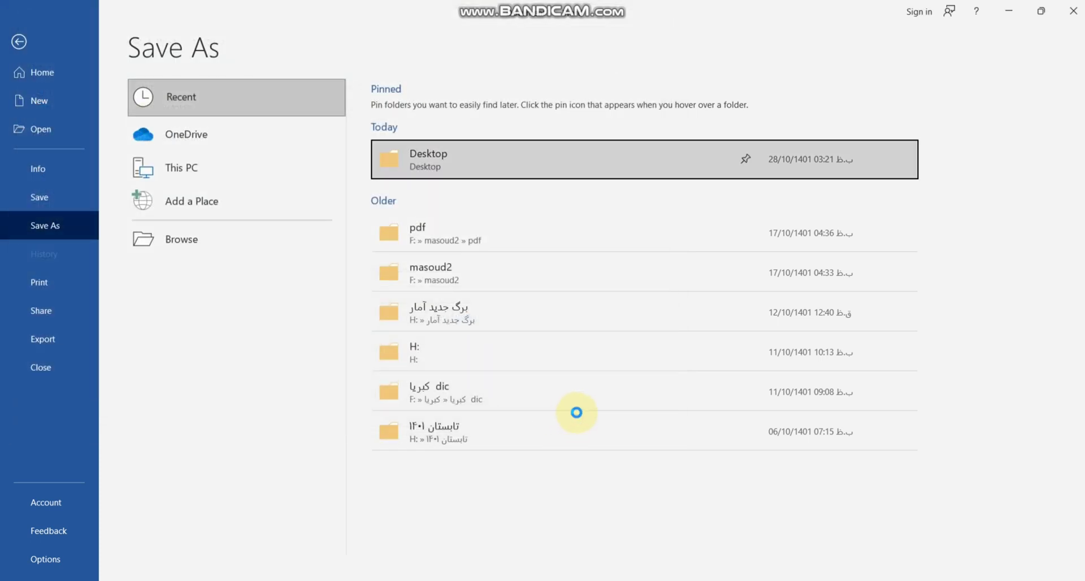
pyautogui.press('Escape')
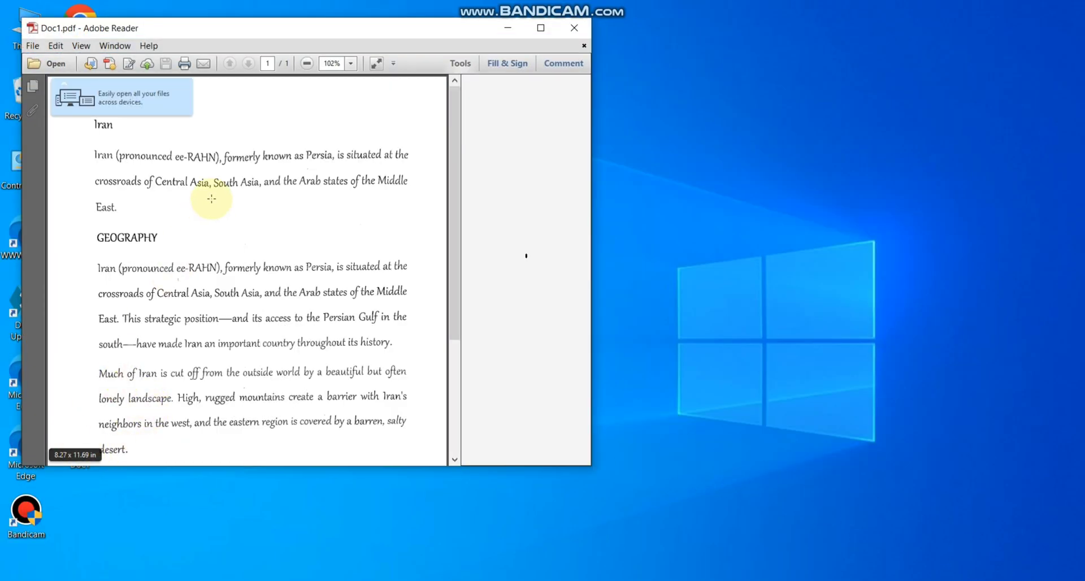
# Maximize the Doc1.pdf window in Adobe Reader and zoom out to 72.3% to check the exported page.
pyautogui.moveTo(224, 35); pyautogui.dragTo(508, 49)
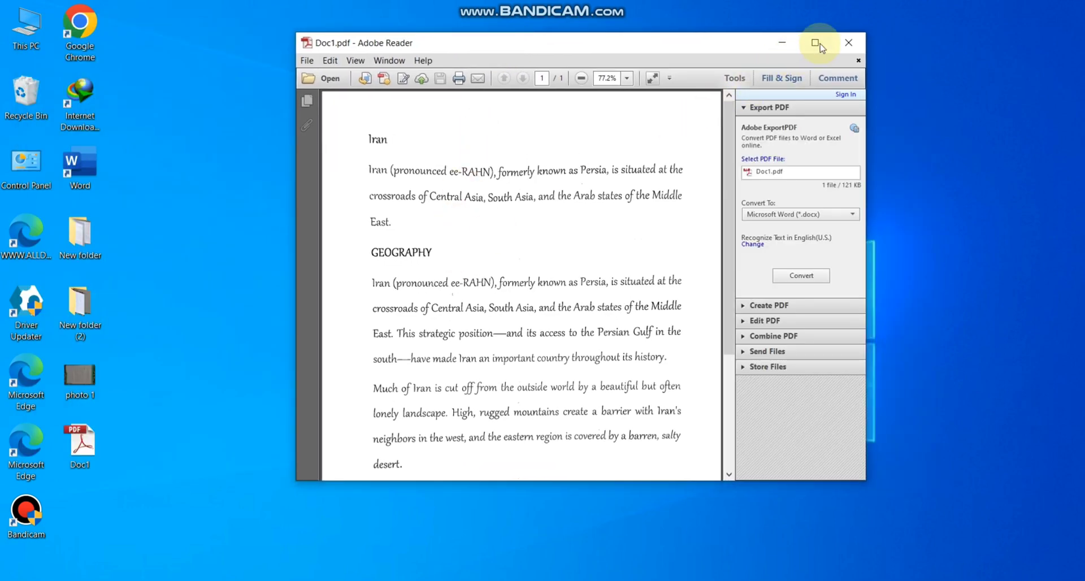
pyautogui.click(815, 43)
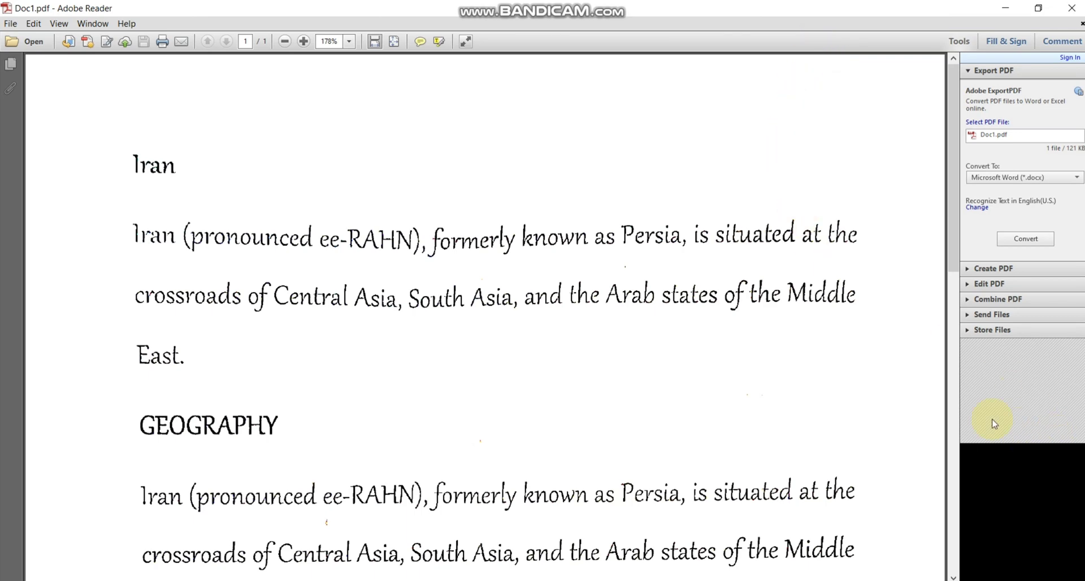
pyautogui.click(285, 42)
pyautogui.click(285, 41)
pyautogui.click(285, 42)
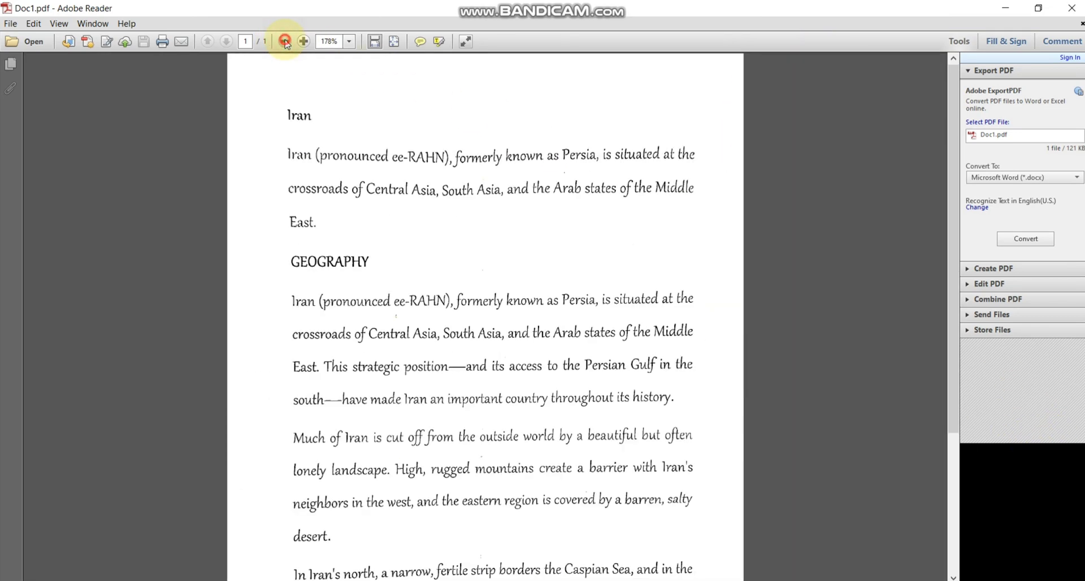
pyautogui.click(286, 42)
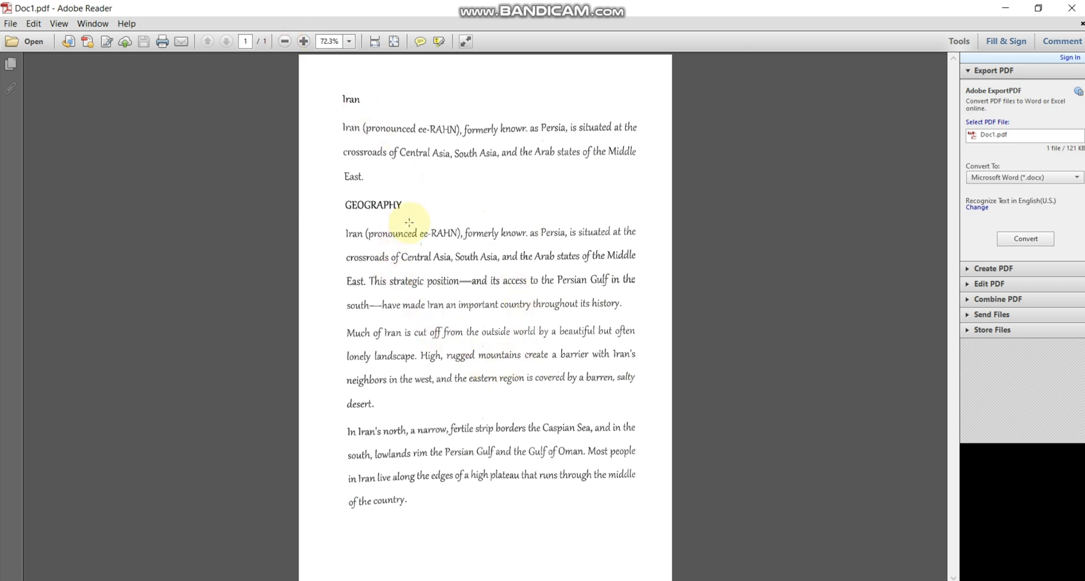